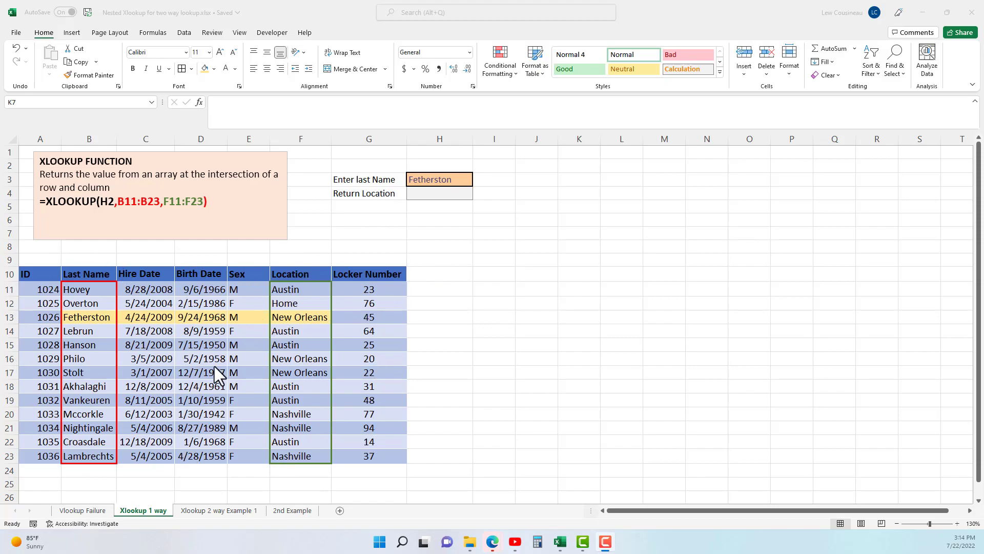
# Examine the lookup value, lookup array and return array of the example XLOOKUP formula in the note.
pyautogui.click(441, 182)
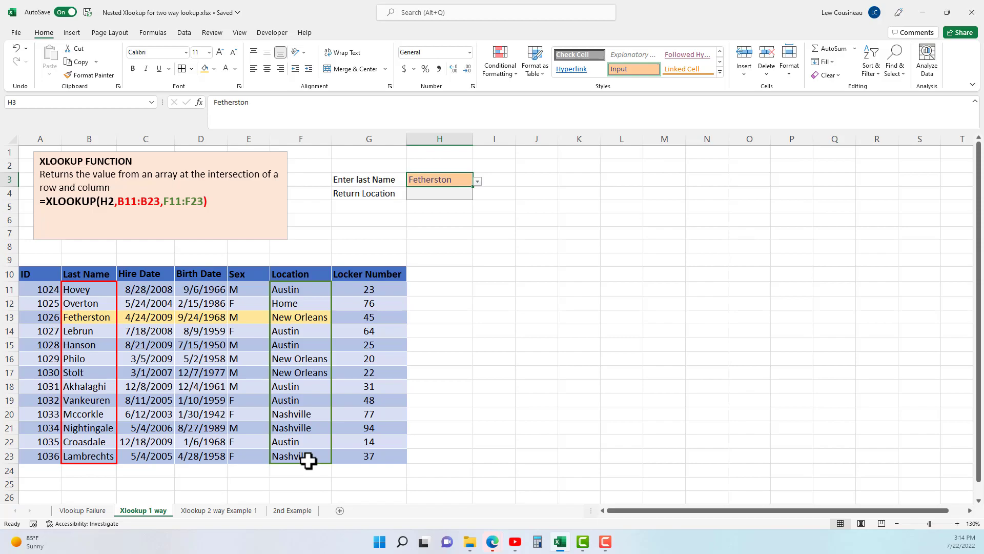
pyautogui.moveTo(50, 204); pyautogui.dragTo(228, 194)
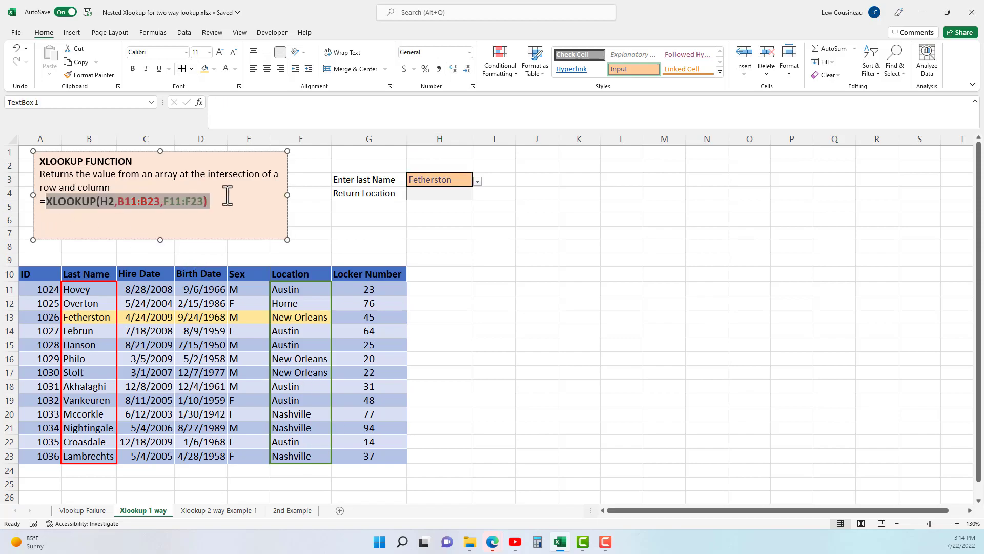
pyautogui.click(106, 202)
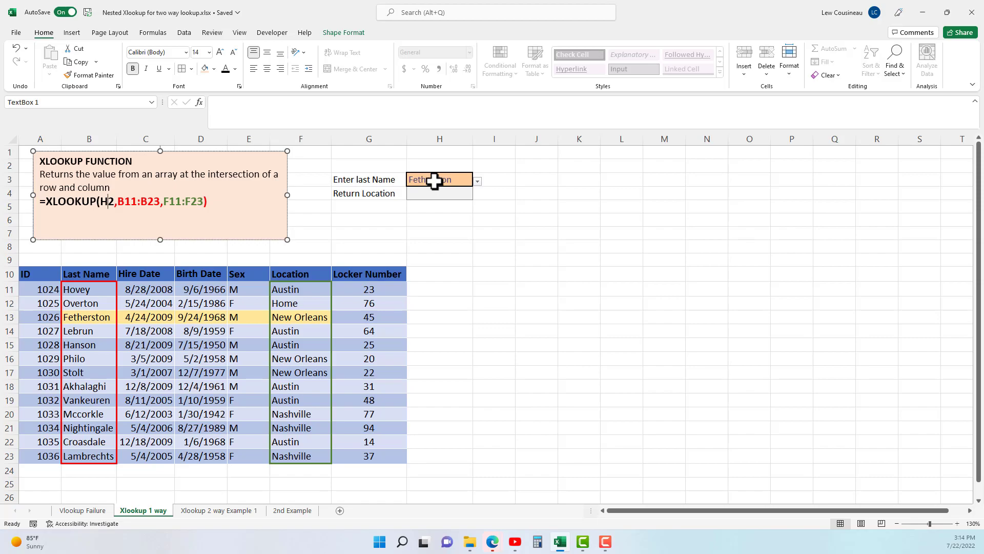
pyautogui.moveTo(118, 202); pyautogui.dragTo(160, 201)
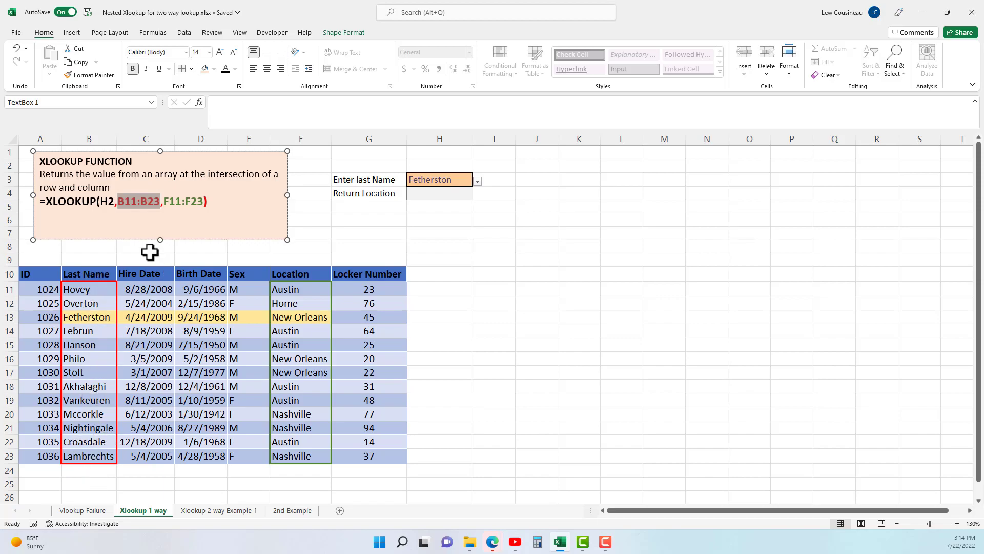
pyautogui.moveTo(164, 202); pyautogui.dragTo(184, 201)
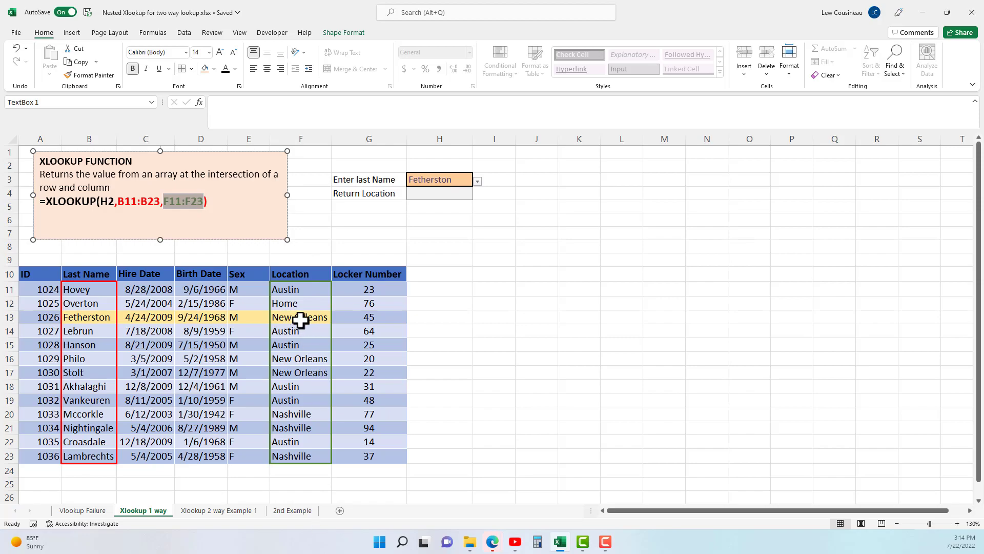
# Enter =XLOOKUP(H3,B11:B23,F11:F23) in H4 to return the location for the last name in H3.
pyautogui.click(438, 193)
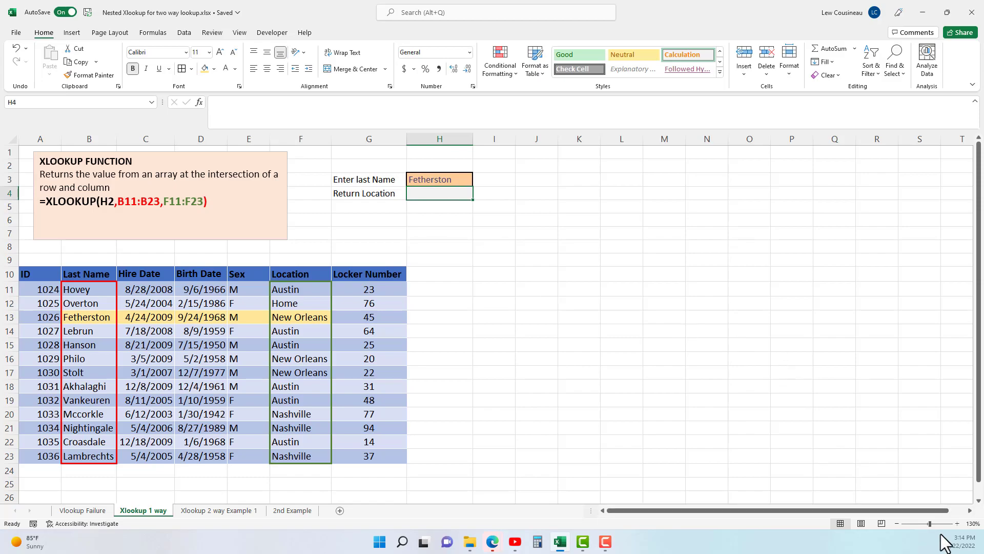
pyautogui.click(957, 524)
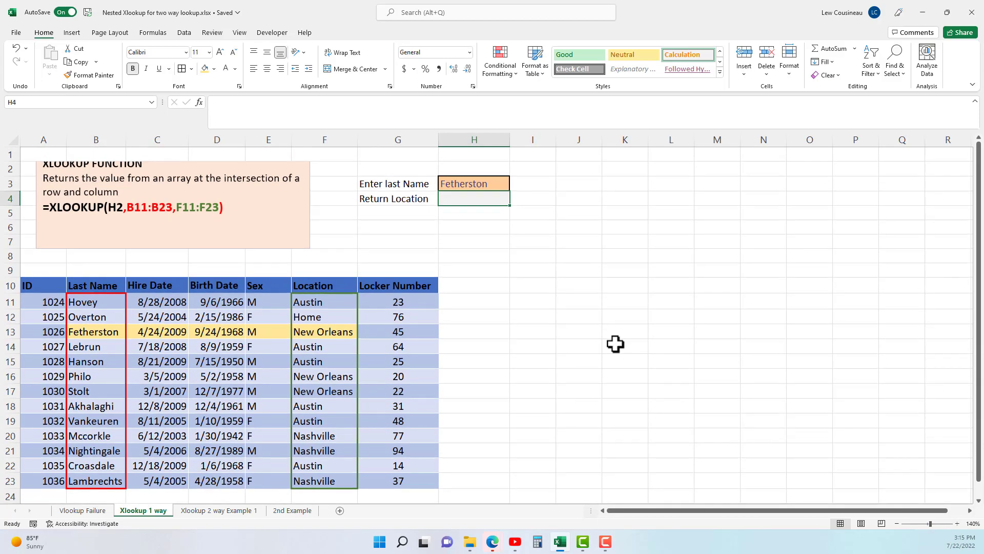
pyautogui.write('=xl')
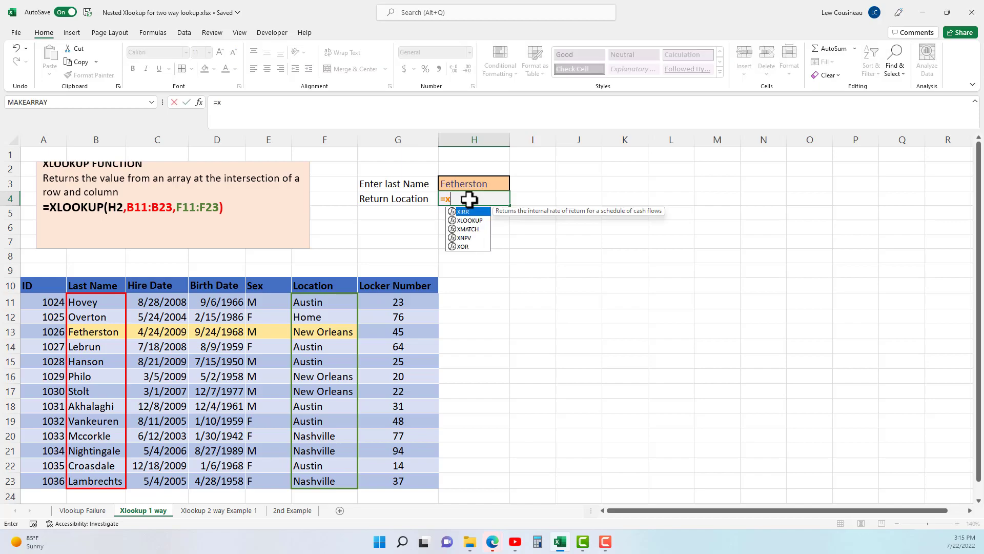
pyautogui.press('Tab')
pyautogui.click(484, 186)
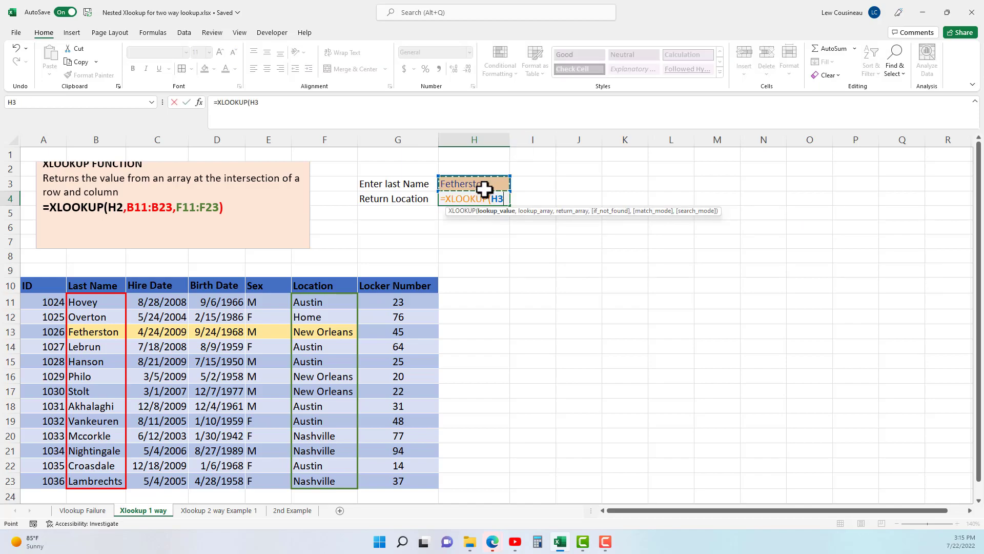
pyautogui.write(',')
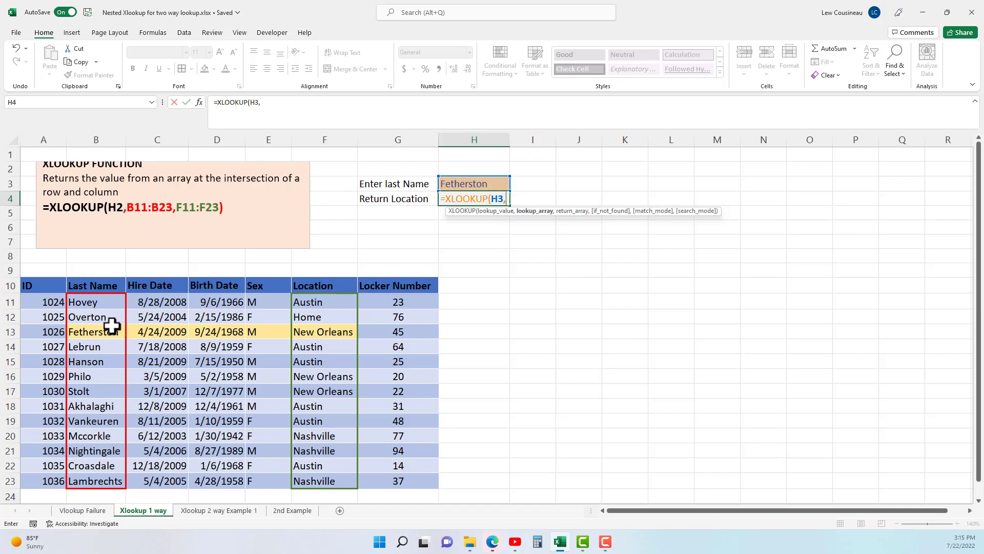
pyautogui.moveTo(97, 303); pyautogui.dragTo(101, 482)
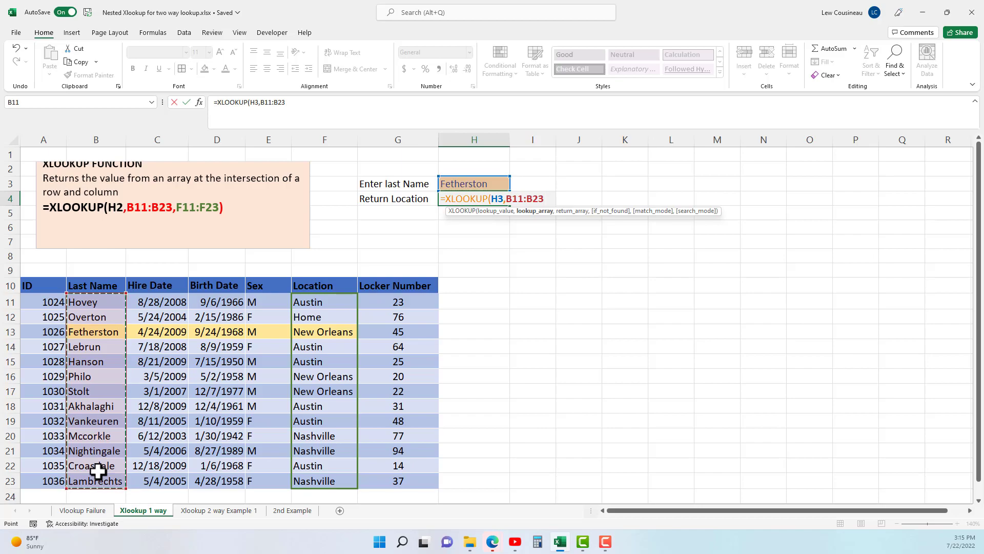
pyautogui.write(',')
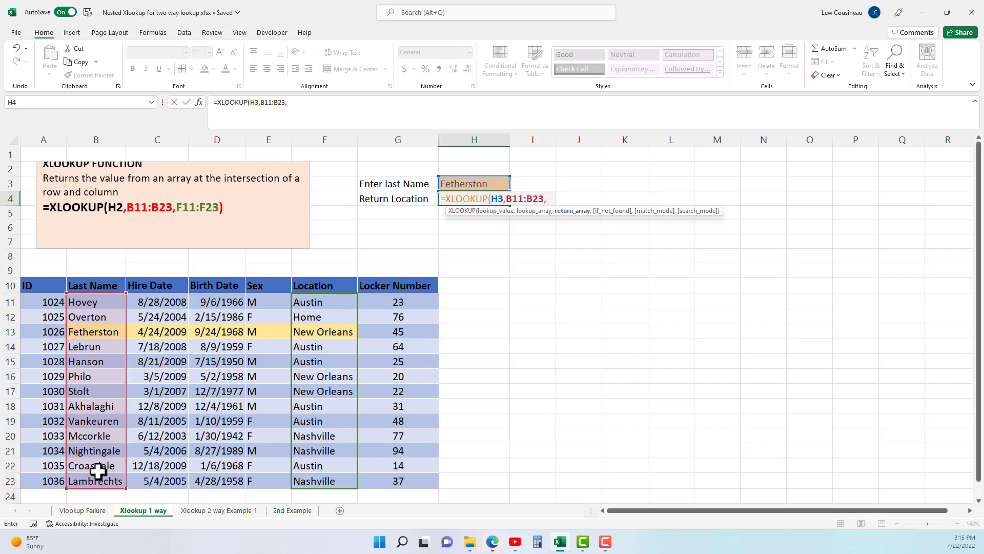
pyautogui.moveTo(316, 299); pyautogui.dragTo(327, 482)
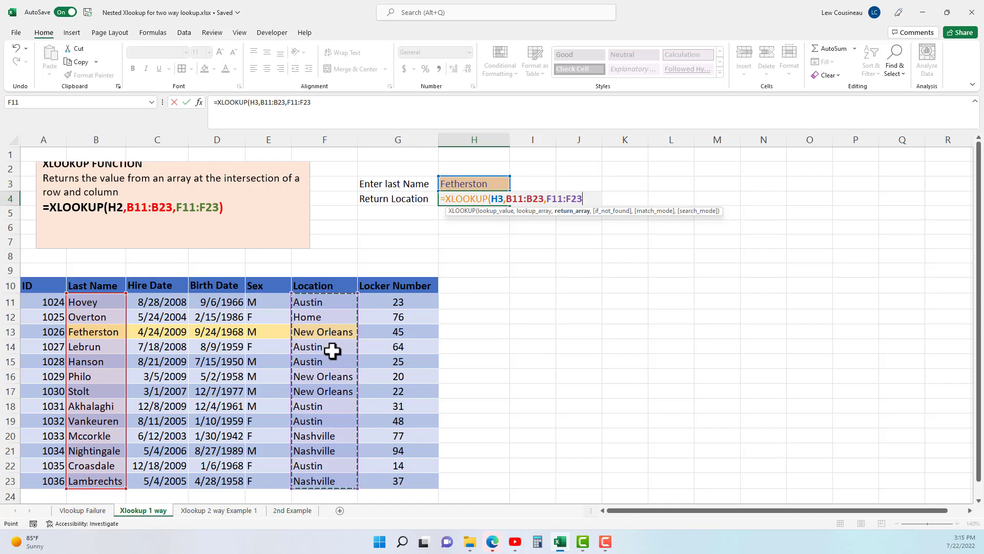
pyautogui.press('Return')
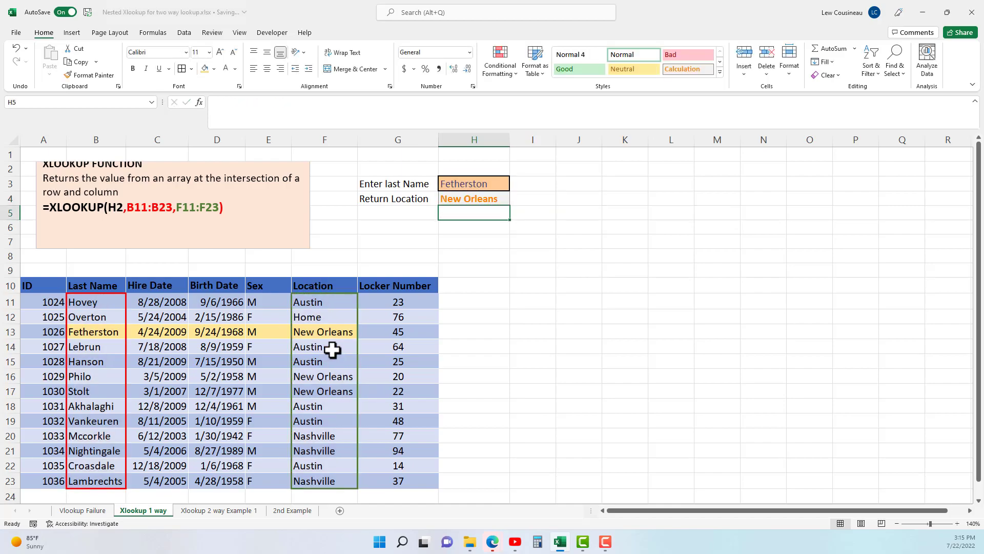
# Test the location lookup by choosing the last name from table row 11 in H3.
pyautogui.click(463, 200)
pyautogui.click(467, 185)
pyautogui.click(515, 186)
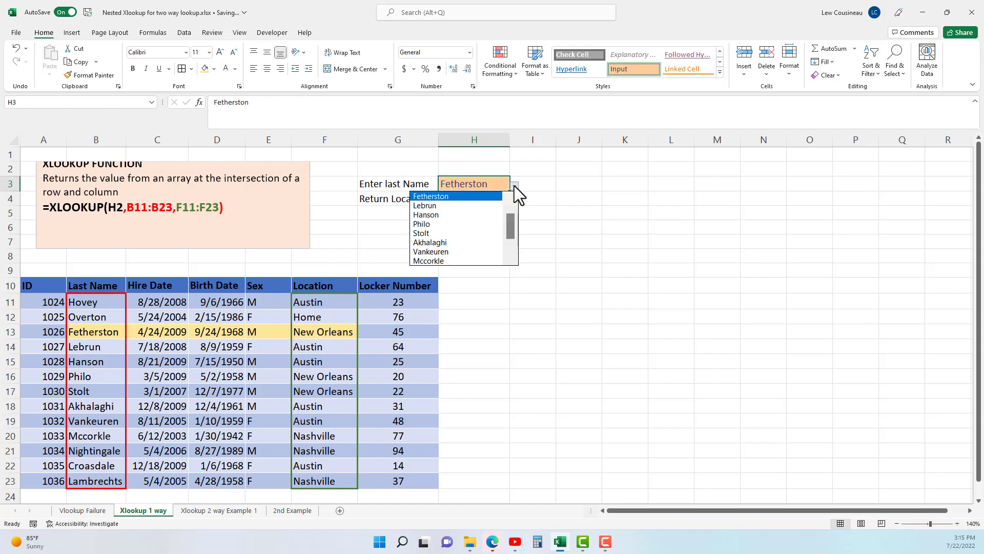
pyautogui.scroll(1, 513, 192)
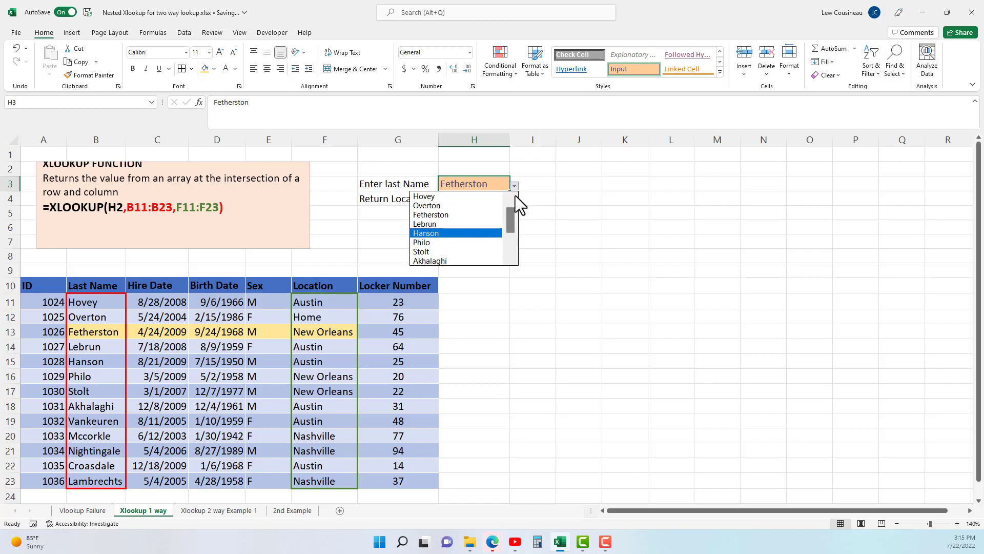
pyautogui.click(426, 196)
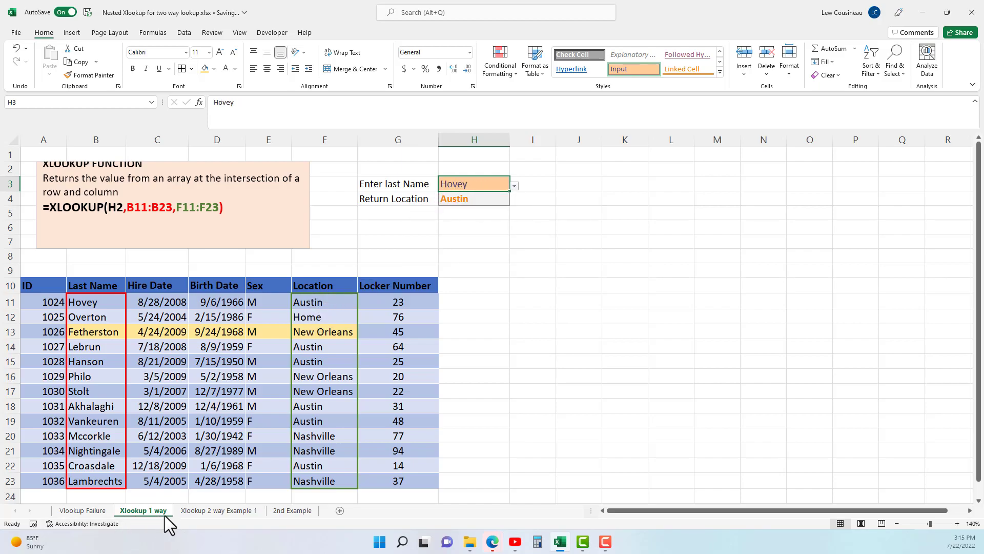
# Open the Xlookup 2 way Example 1 sheet and inspect its last name and info-to-return input cells.
pyautogui.click(223, 513)
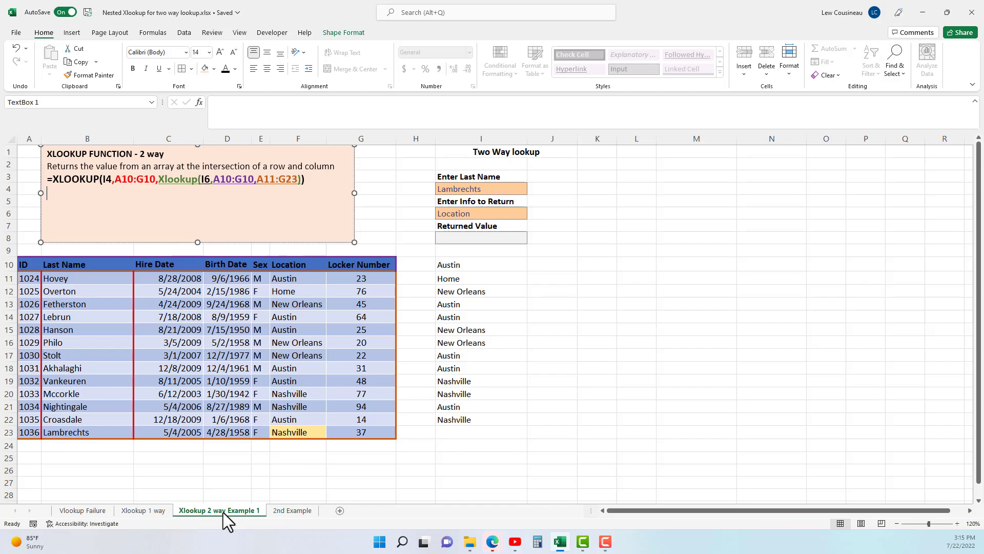
pyautogui.click(455, 192)
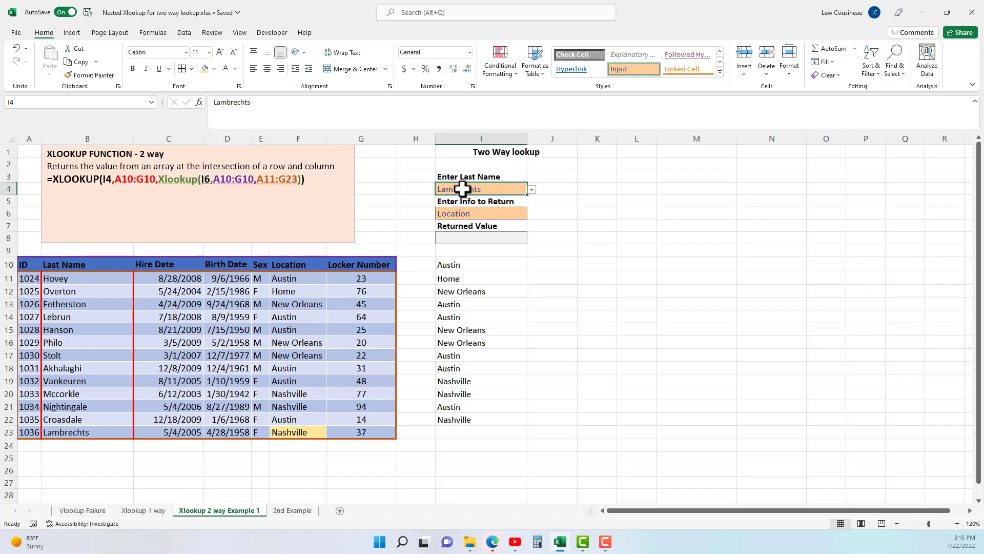
pyautogui.click(456, 213)
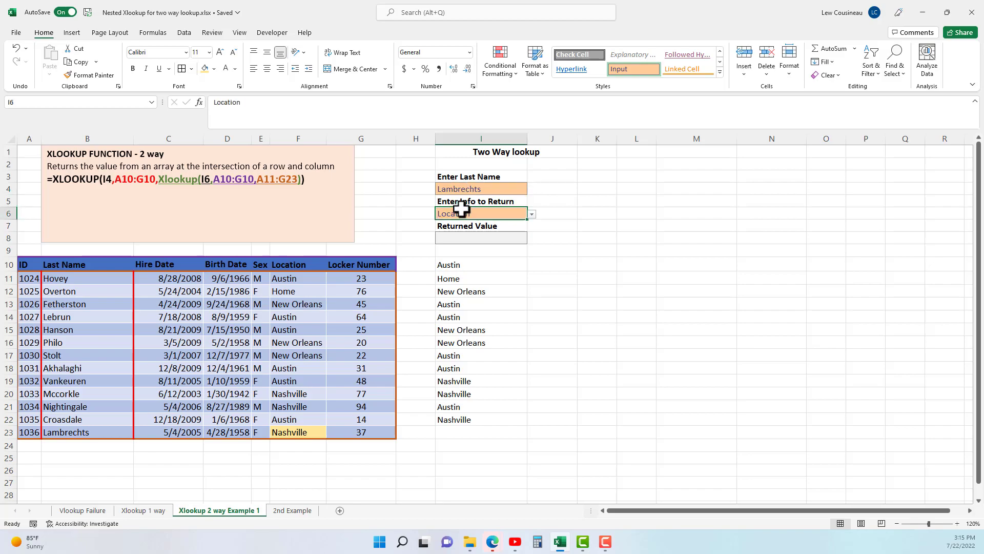
pyautogui.click(533, 214)
pyautogui.click(534, 214)
# Clear the leftover location list in I10:I23.
pyautogui.click(482, 264)
pyautogui.moveTo(482, 278); pyautogui.dragTo(486, 431)
pyautogui.press('Delete')
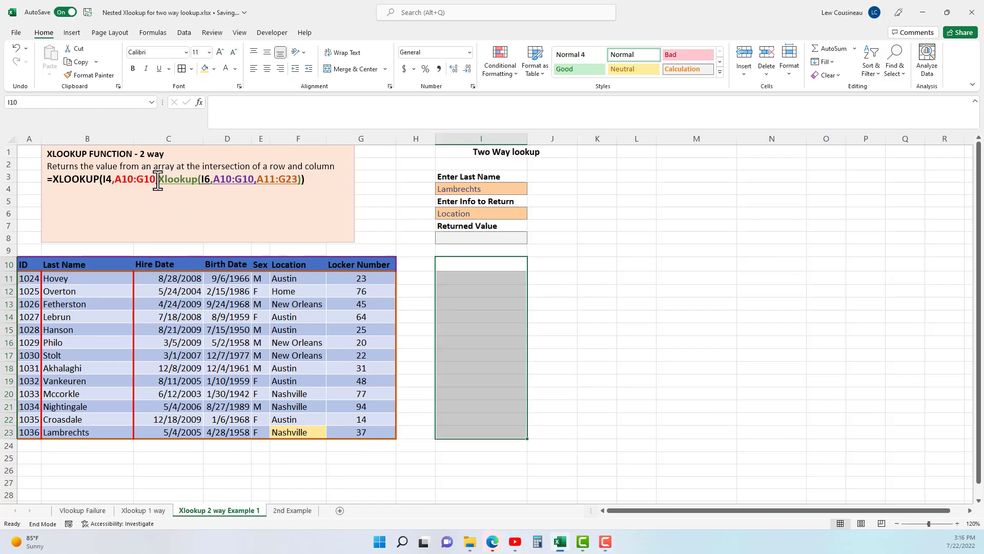
# Compare the return array F11:F23 in the Xlookup 1 way example with the Xlookup 2 way Example 1 sheet.
pyautogui.click(154, 510)
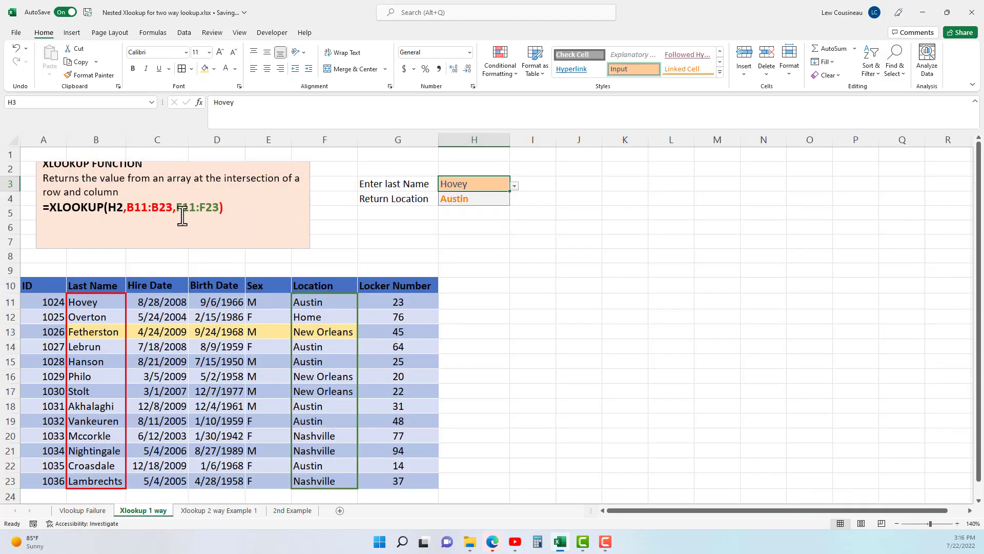
pyautogui.moveTo(177, 209); pyautogui.dragTo(220, 209)
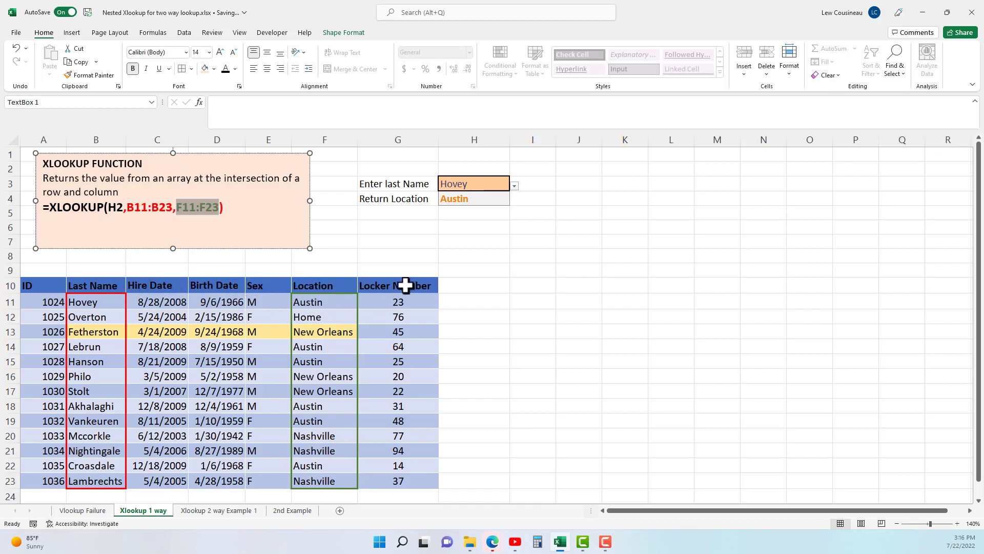
pyautogui.click(229, 511)
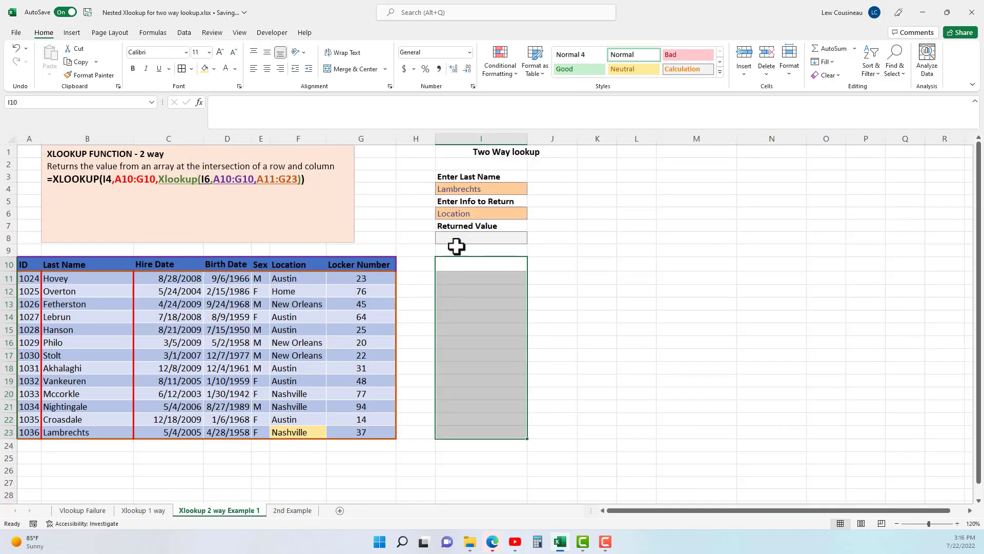
pyautogui.click(154, 510)
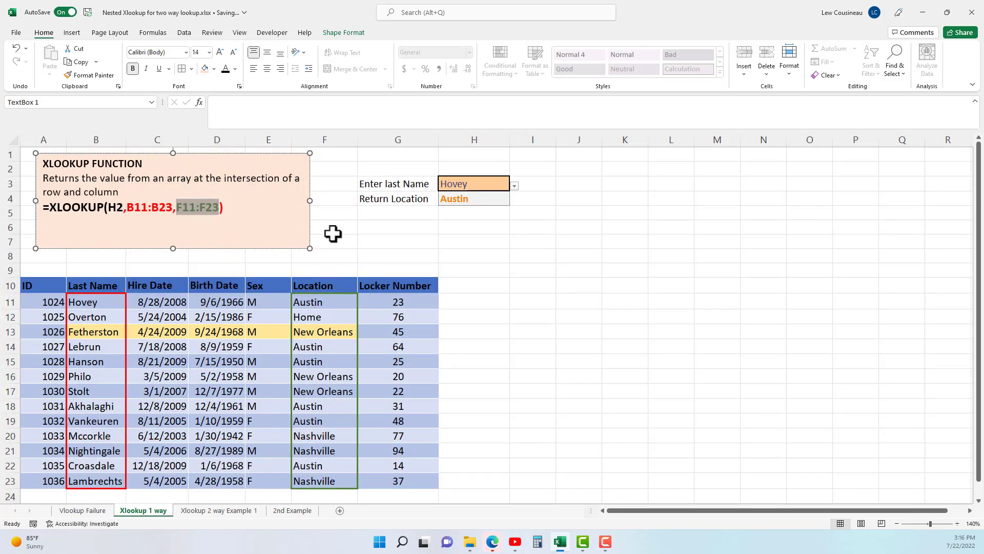
pyautogui.click(223, 512)
# Choose Location as the info to return in I6.
pyautogui.click(472, 214)
pyautogui.click(531, 214)
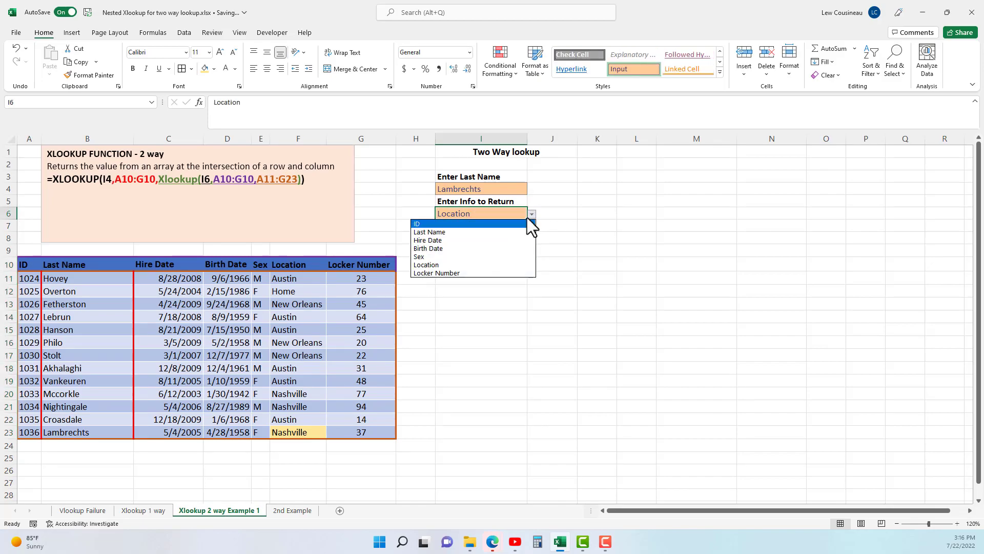
pyautogui.click(434, 263)
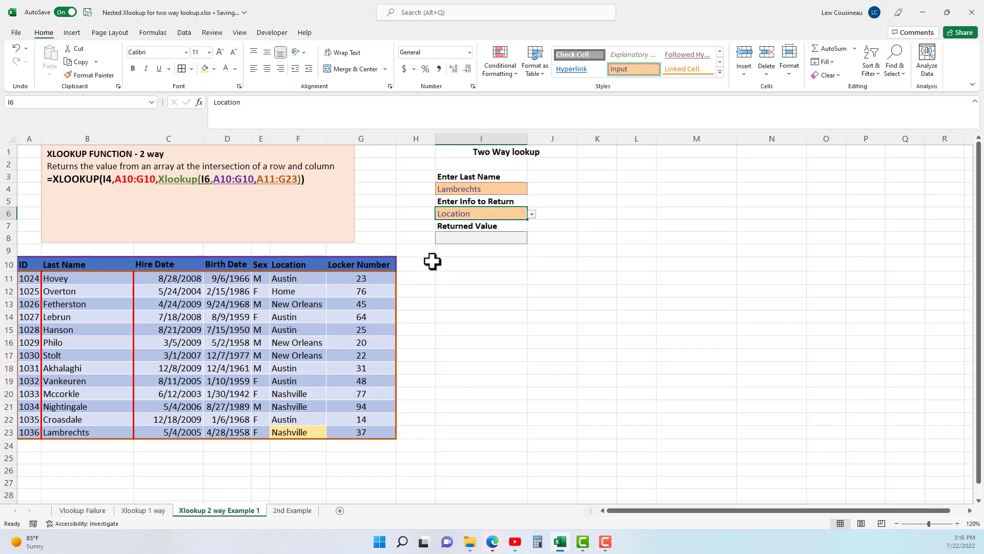
# Enter =XLOOKUP(I6,A10:G10,A11:G23) in I11, following the nested part of the sample formula, to spill the chosen field's column.
pyautogui.moveTo(160, 179); pyautogui.dragTo(304, 180)
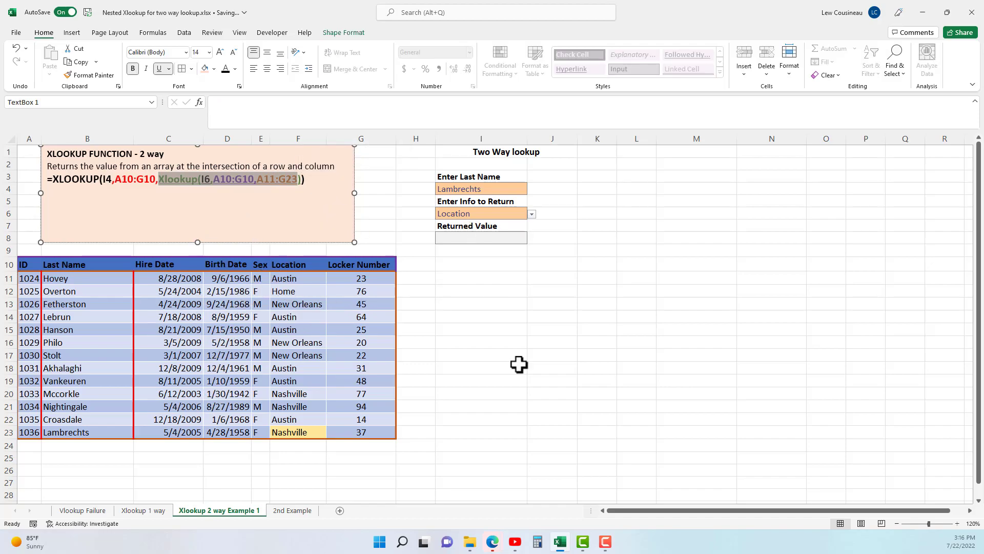
pyautogui.click(485, 283)
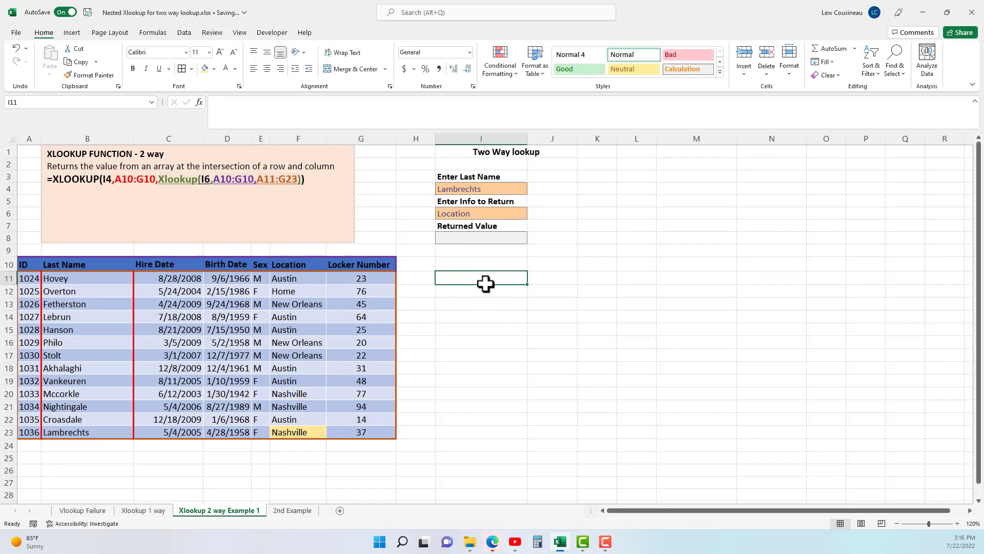
pyautogui.write('=xl')
pyautogui.press('Tab')
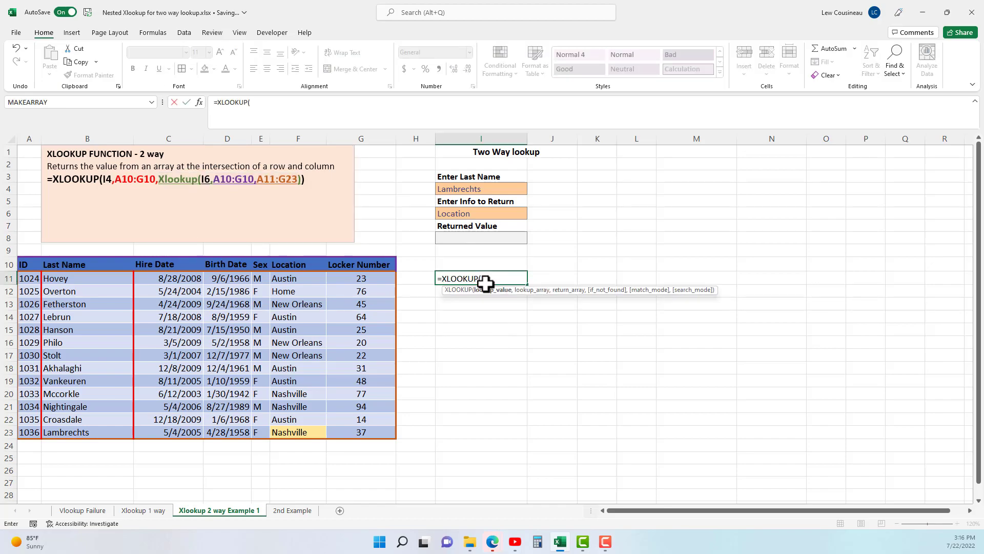
pyautogui.click(474, 212)
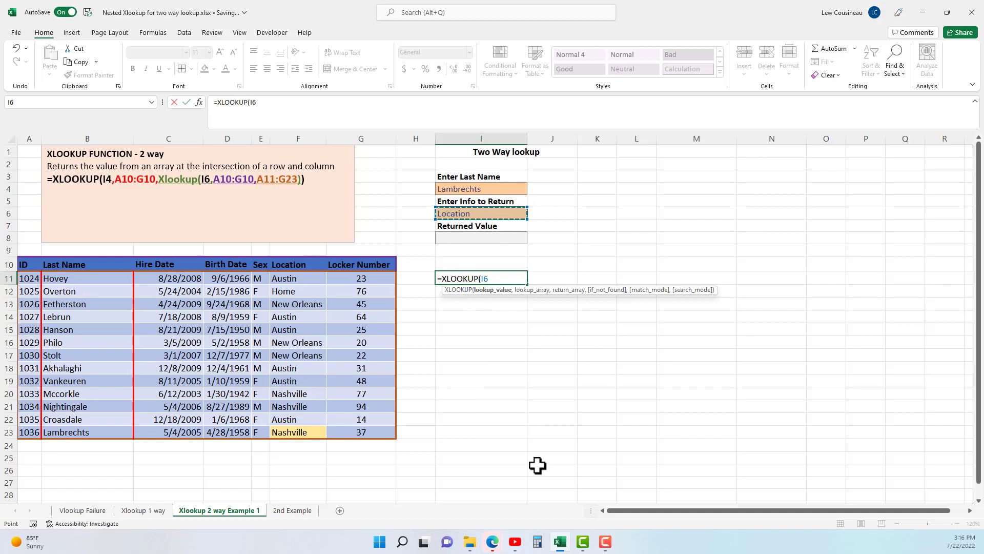
pyautogui.write(',')
pyautogui.moveTo(29, 263); pyautogui.dragTo(367, 262)
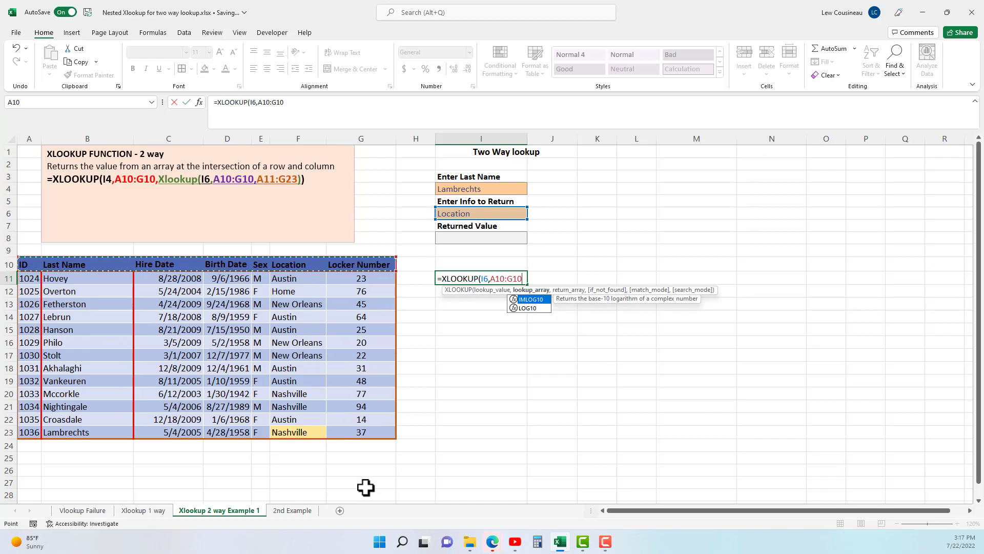
pyautogui.write(',')
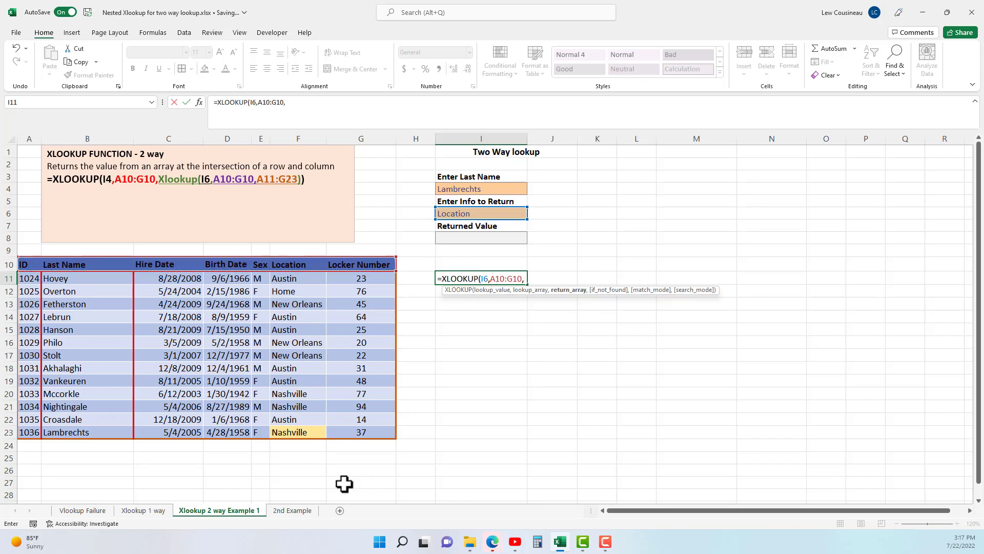
pyautogui.moveTo(32, 293); pyautogui.dragTo(351, 430)
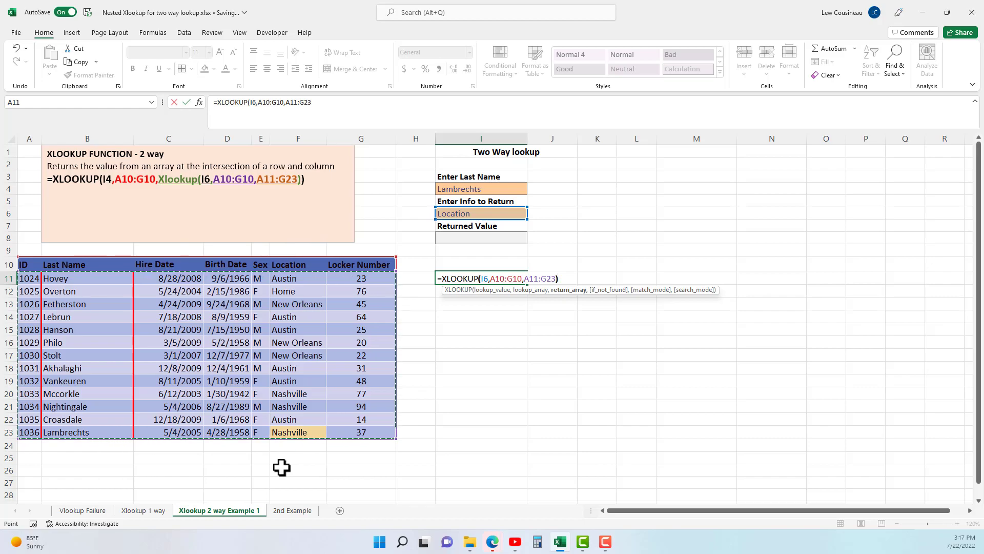
pyautogui.write(')')
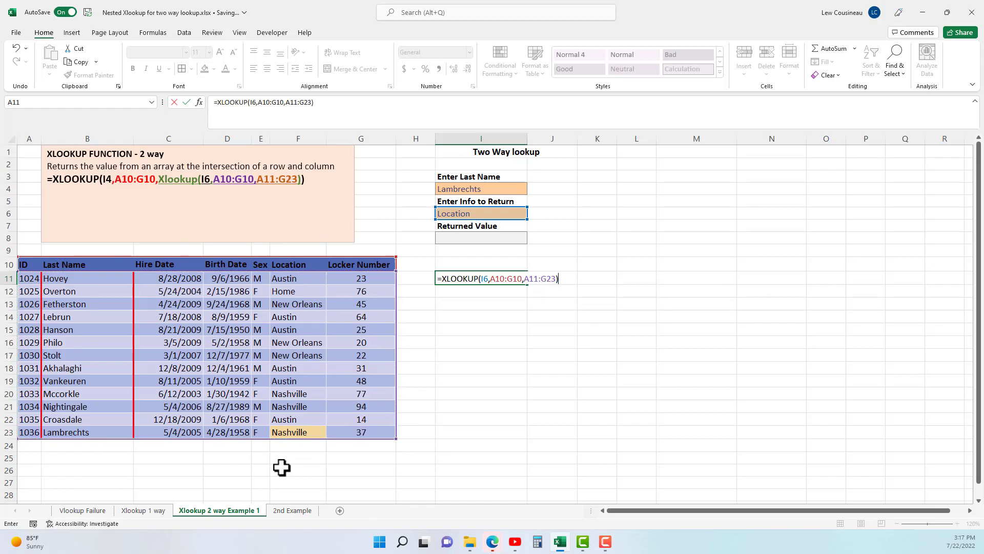
pyautogui.press('Return')
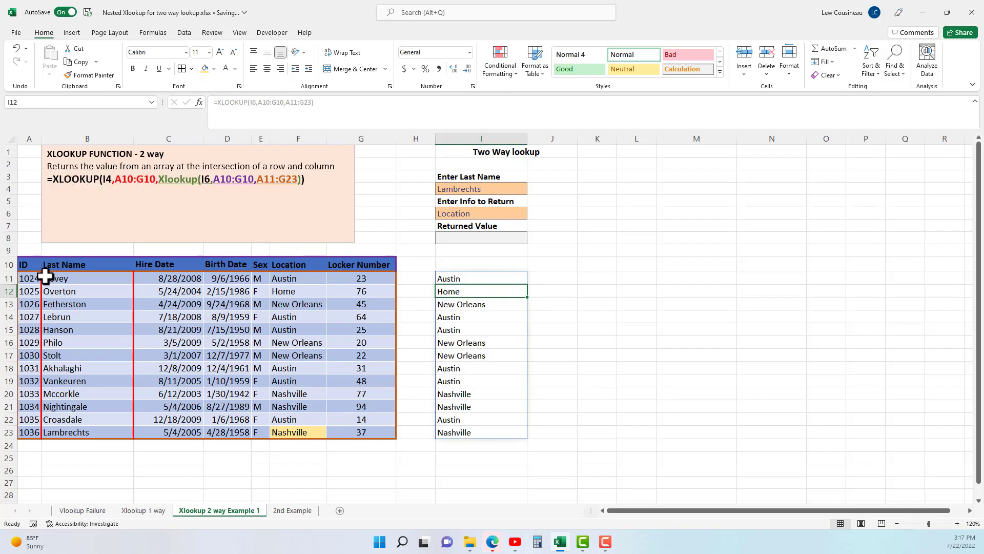
# Test the spilled list in I11:I23 by choosing Locker Number as the info to return in I6.
pyautogui.click(517, 212)
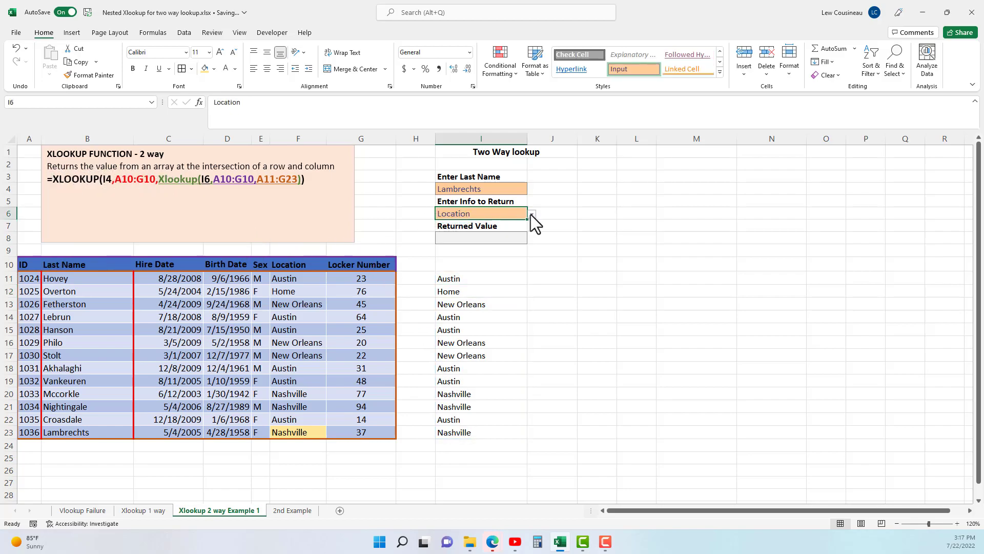
pyautogui.click(532, 214)
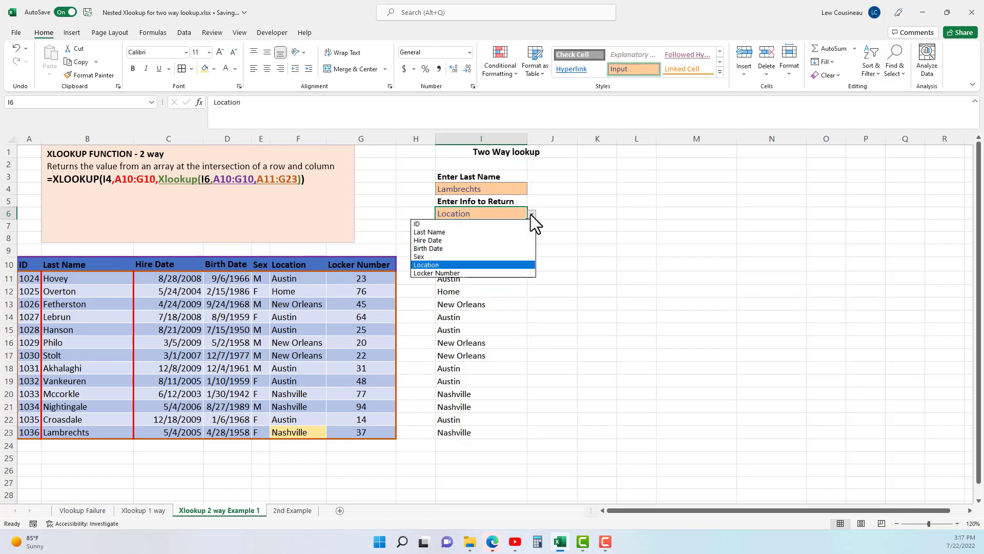
pyautogui.click(448, 273)
pyautogui.moveTo(496, 276); pyautogui.dragTo(493, 433)
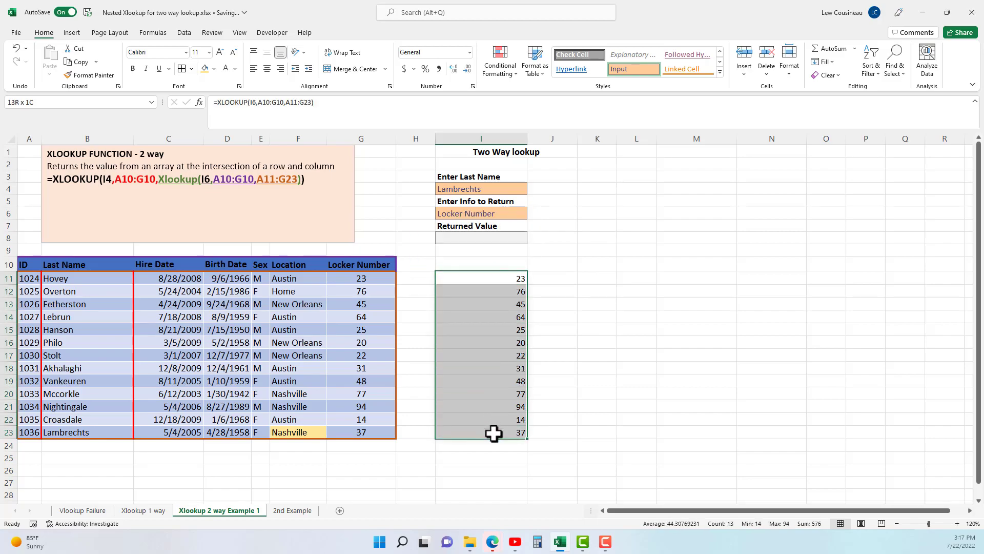
# Test the spilled list with ID as the info to return in I6.
pyautogui.click(523, 213)
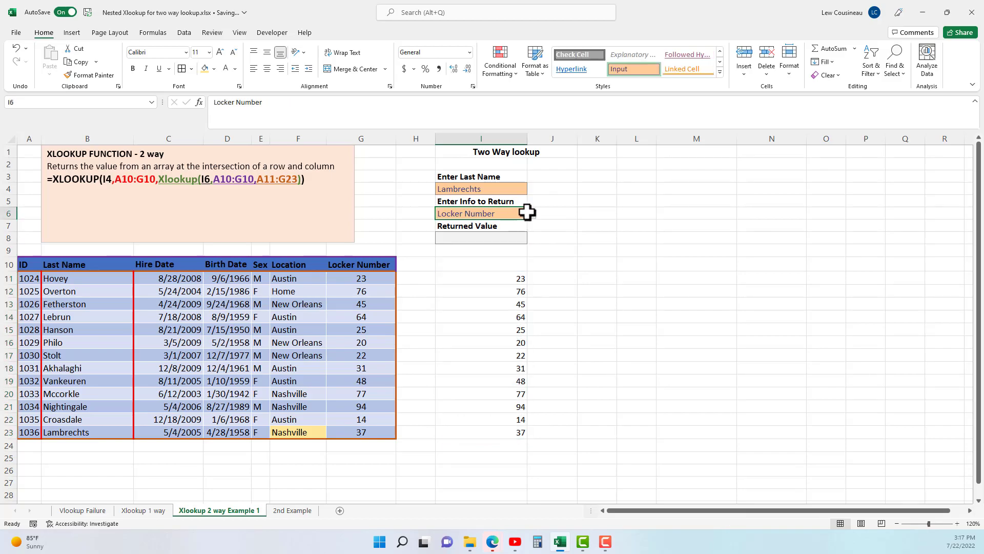
pyautogui.click(531, 214)
pyautogui.click(442, 223)
pyautogui.moveTo(514, 279); pyautogui.dragTo(521, 433)
# Try Last Name as the info to return in I6 and switch the choice back to Location.
pyautogui.click(514, 212)
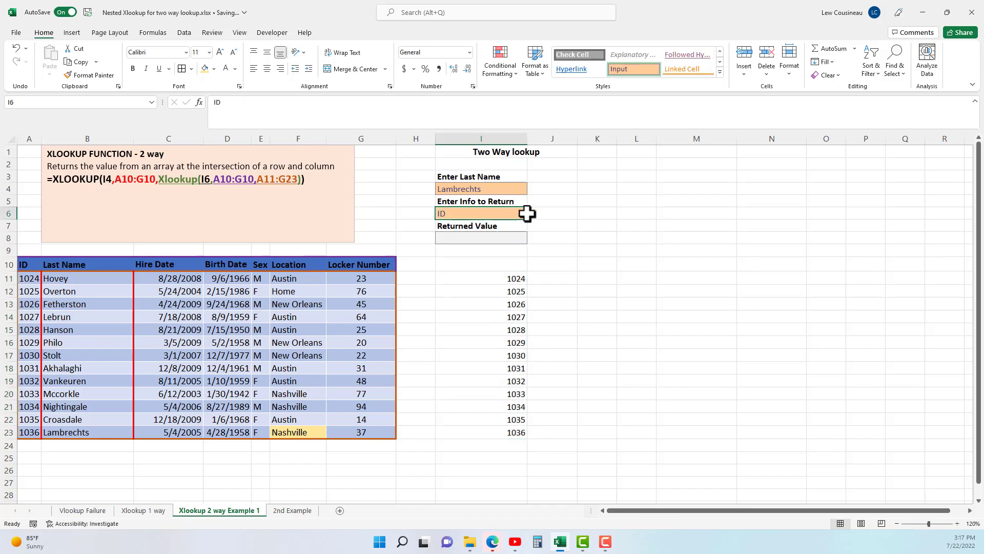
pyautogui.click(529, 214)
pyautogui.click(461, 235)
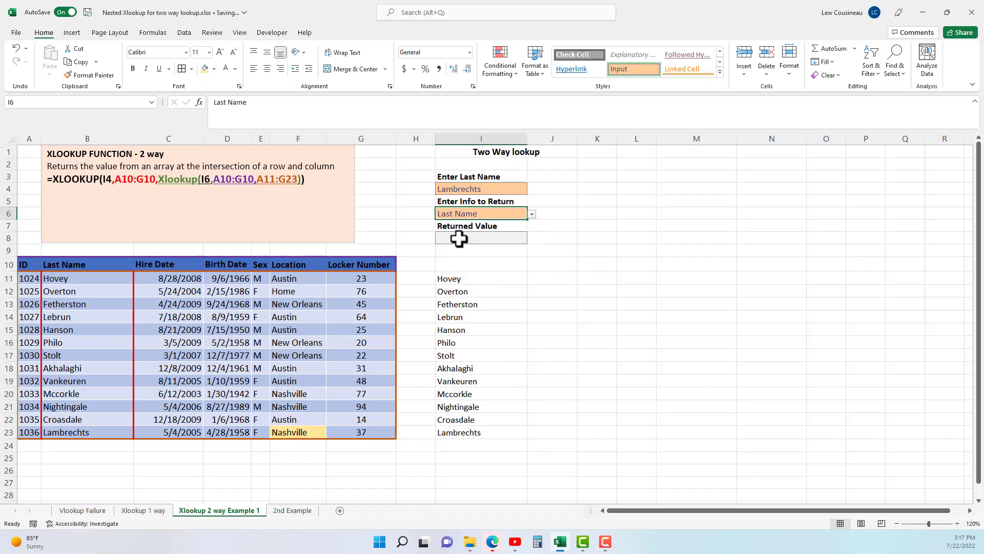
pyautogui.click(531, 216)
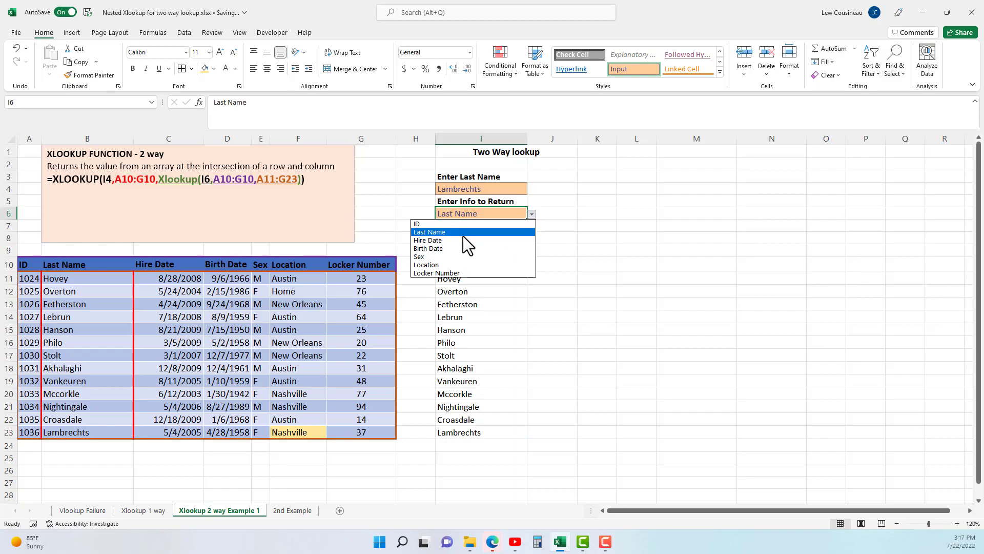
pyautogui.click(451, 266)
# Inspect the lookup value and lookup array arguments of the XLOOKUP formula in I11 without changing it.
pyautogui.doubleClick(457, 278)
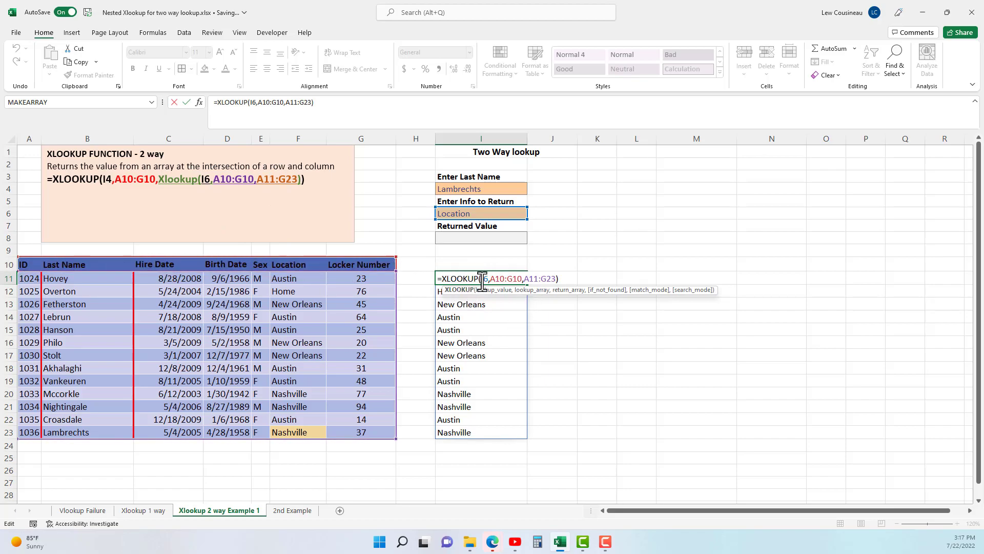
pyautogui.moveTo(492, 279); pyautogui.dragTo(506, 279)
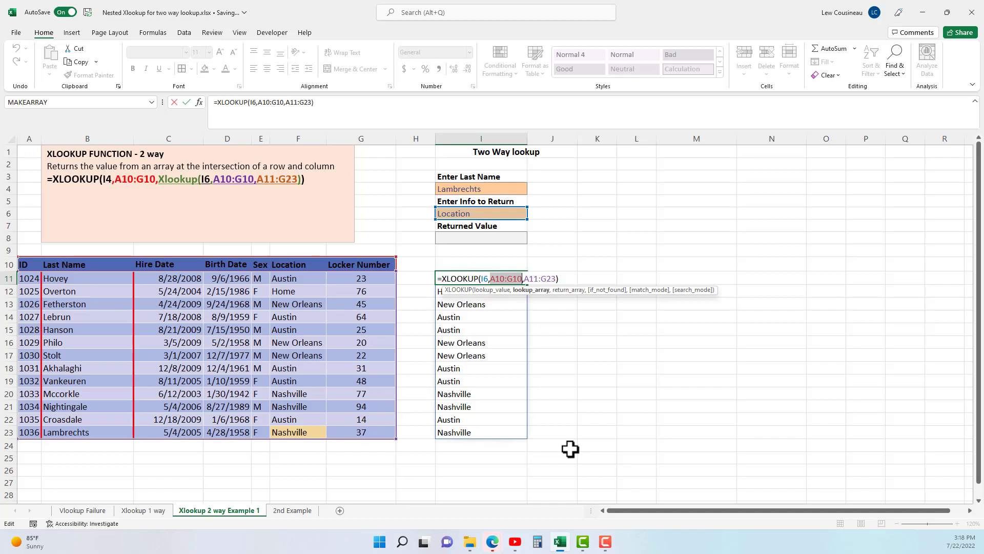
pyautogui.press('Escape')
# Enter =XLOOKUP(I4,B11:B23,I11#) in the returned value cell I8, using the spilled list as the return array.
pyautogui.click(469, 239)
pyautogui.write('=XLOOKUP(')
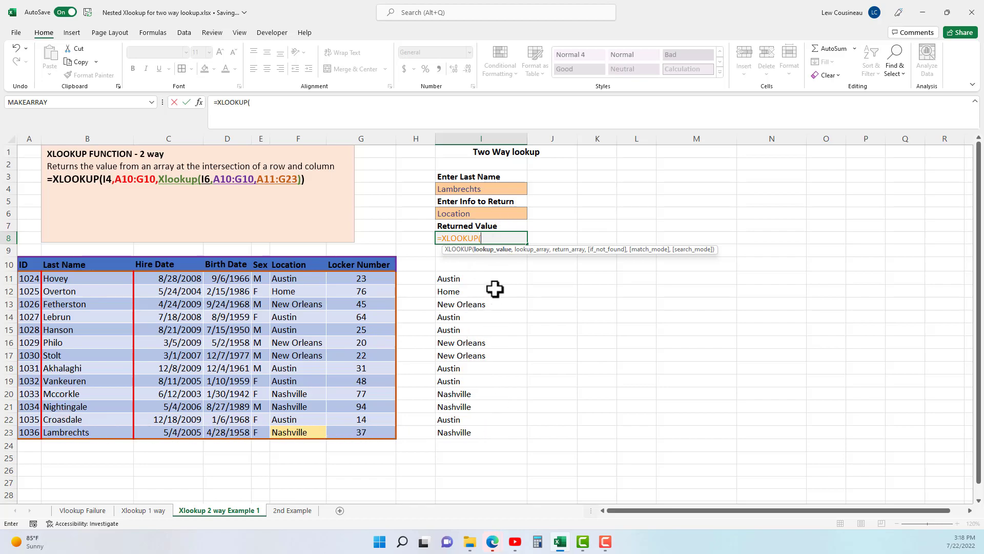
pyautogui.click(482, 188)
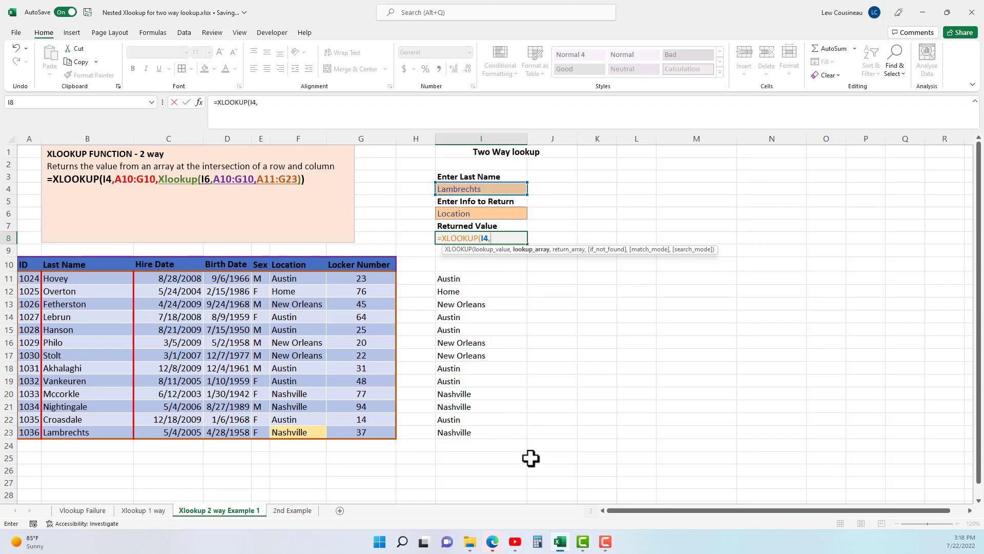
pyautogui.moveTo(72, 274); pyautogui.dragTo(75, 432)
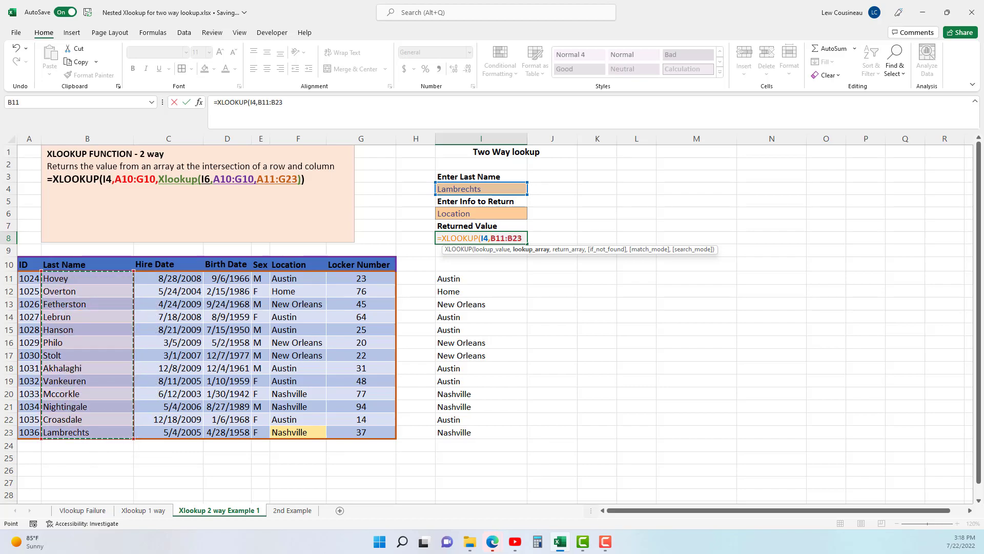
pyautogui.write(',')
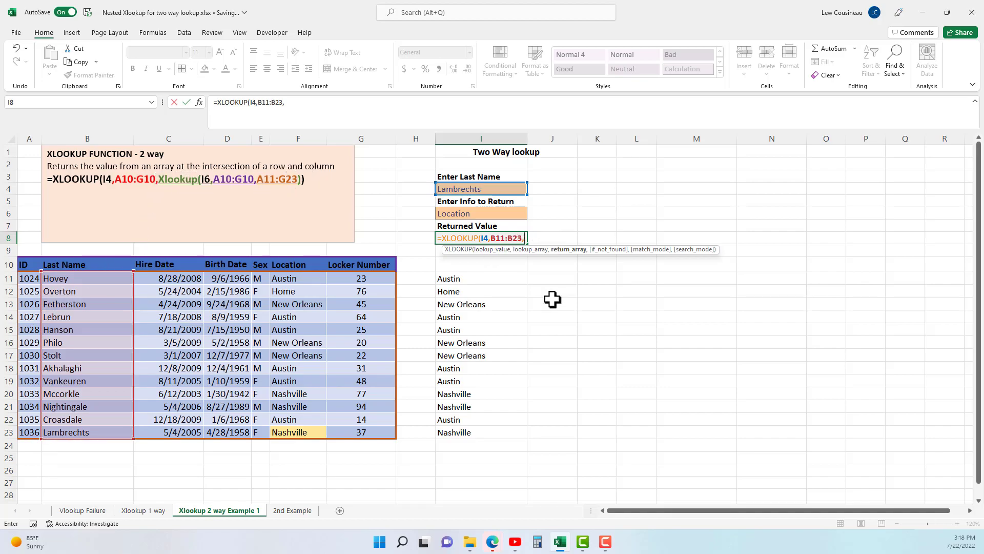
pyautogui.click(472, 277)
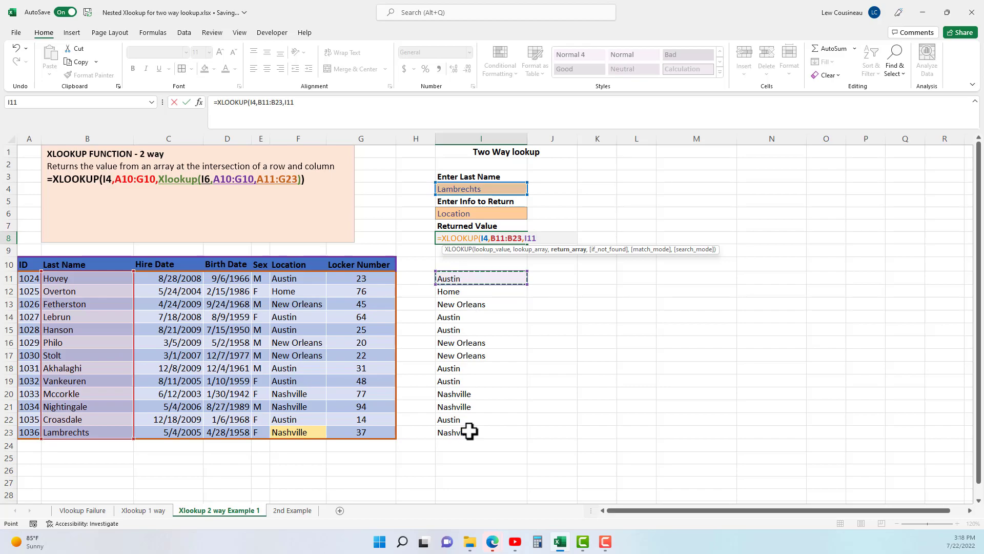
pyautogui.write('#')
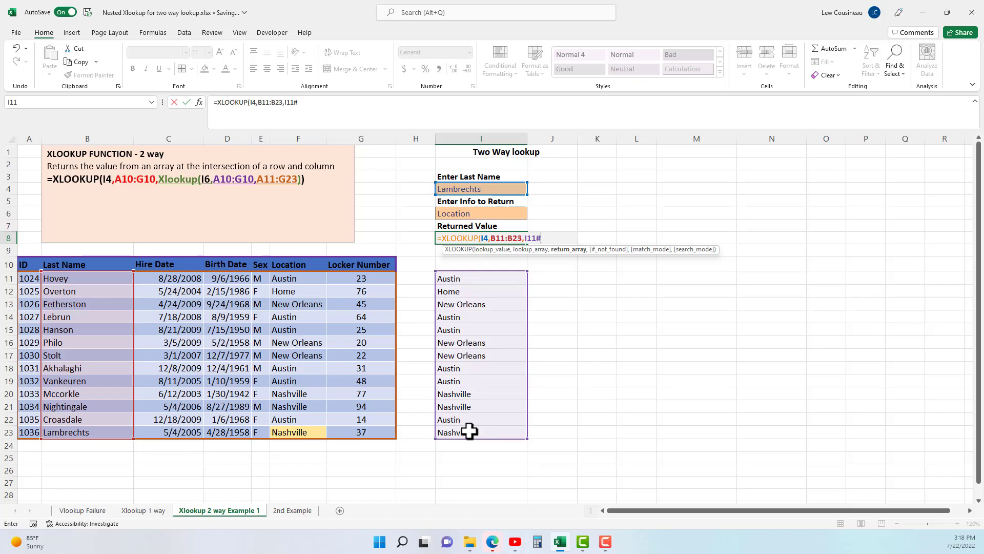
pyautogui.write(')')
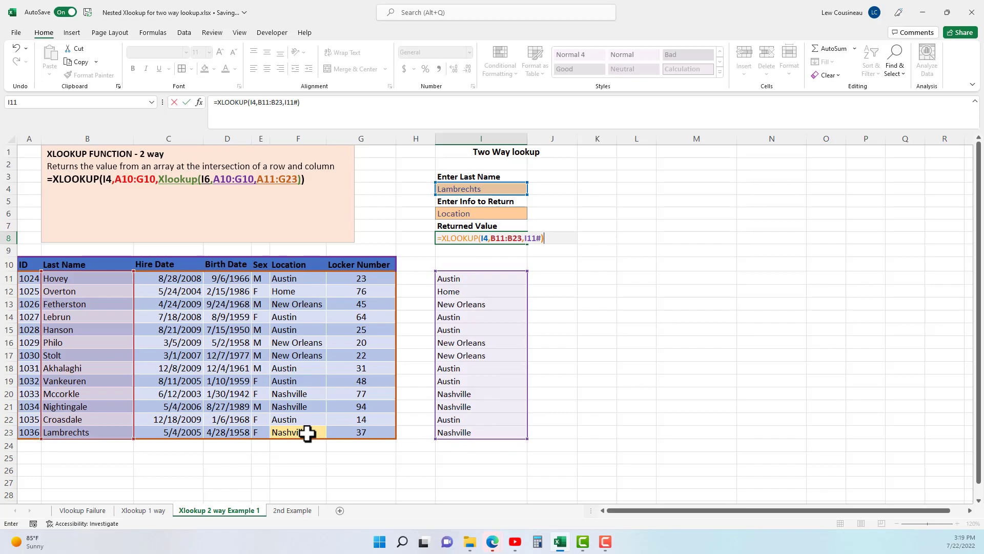
pyautogui.press('Return')
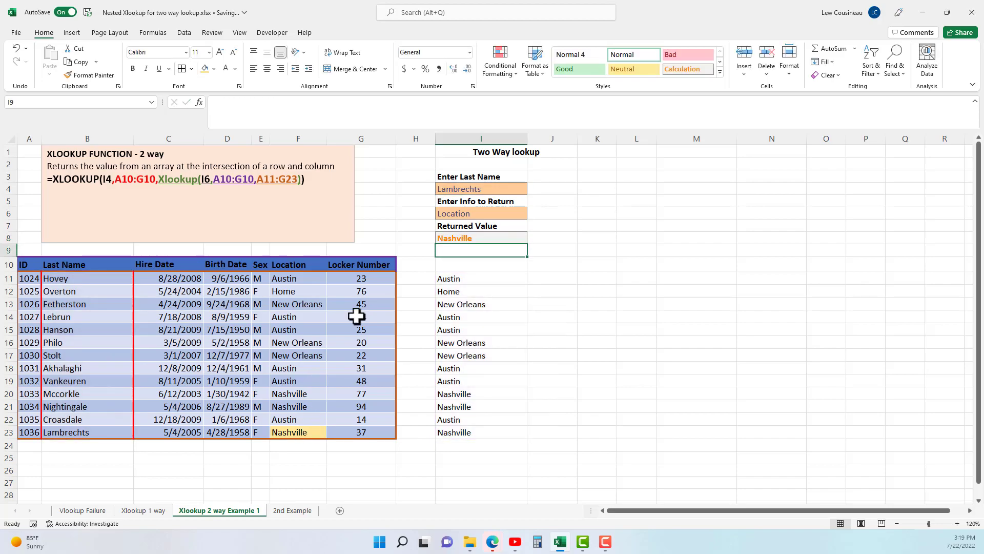
pyautogui.click(452, 239)
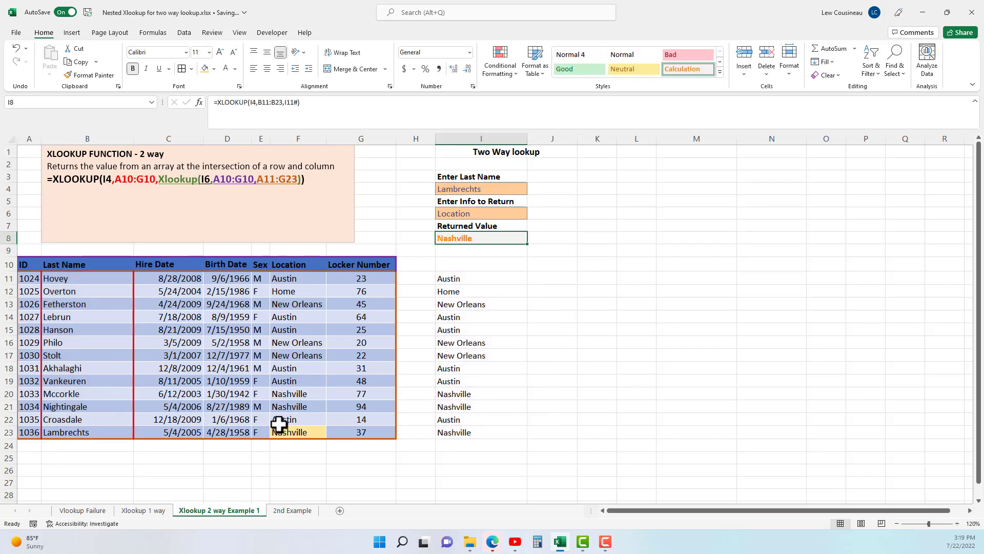
# Choose the last name from row 17 of the table as the lookup name in I4.
pyautogui.click(529, 189)
pyautogui.click(487, 191)
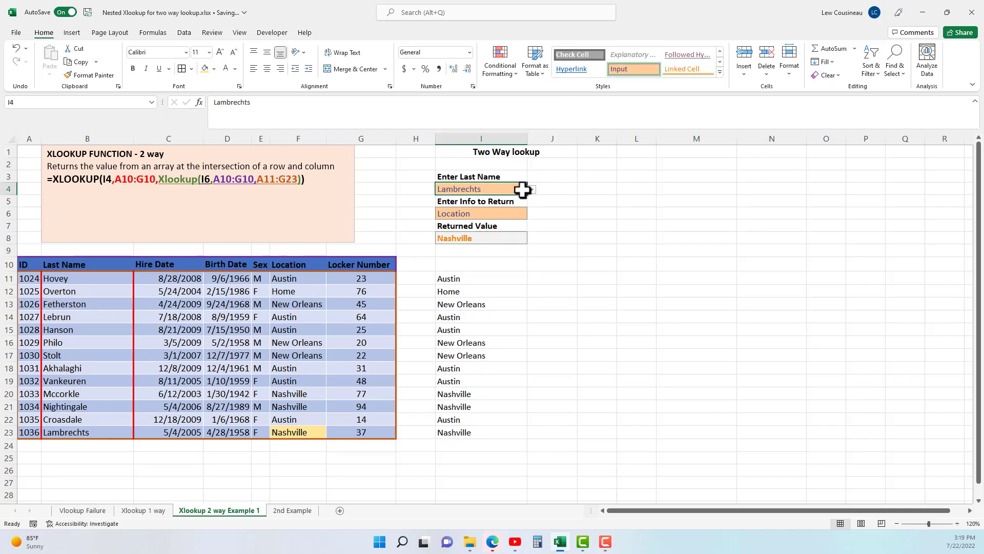
pyautogui.click(532, 189)
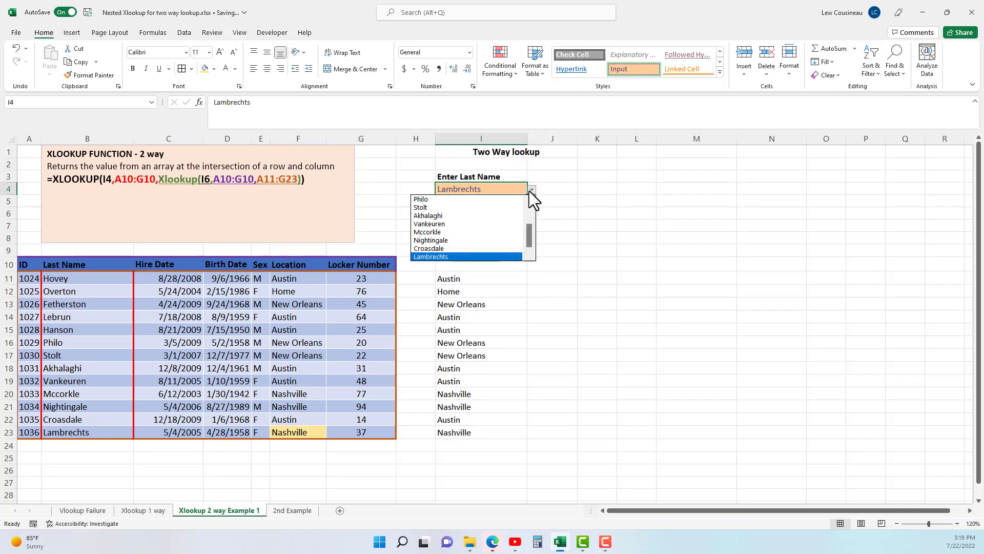
pyautogui.click(433, 207)
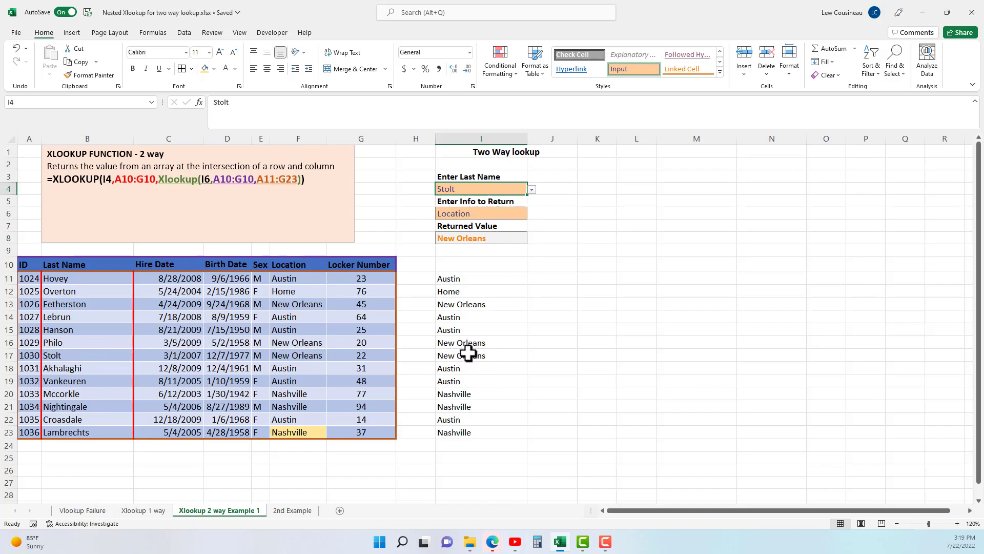
# Choose Locker Number as the info to return in I6 and review the spilled list in I11:I23.
pyautogui.click(523, 214)
pyautogui.click(532, 213)
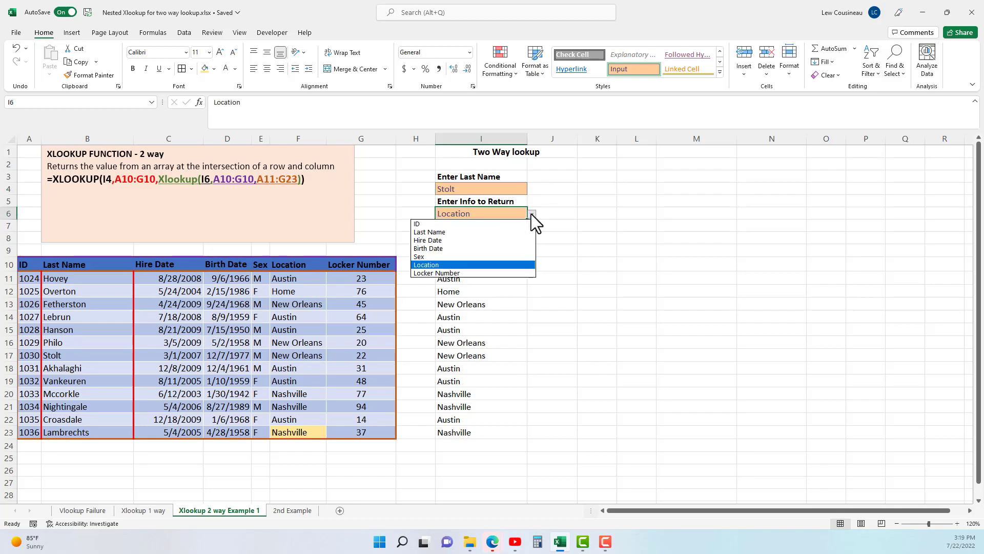
pyautogui.click(459, 272)
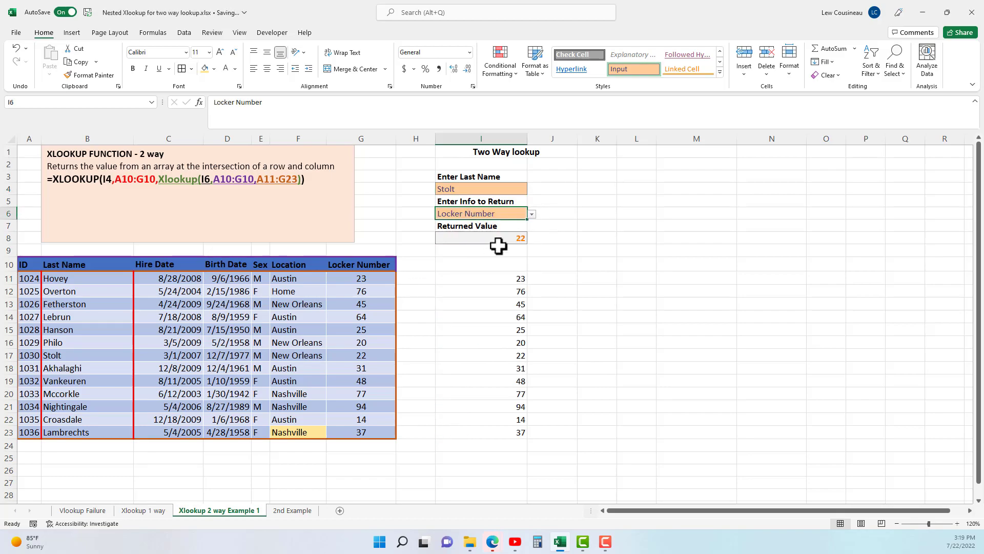
pyautogui.moveTo(507, 278); pyautogui.dragTo(512, 432)
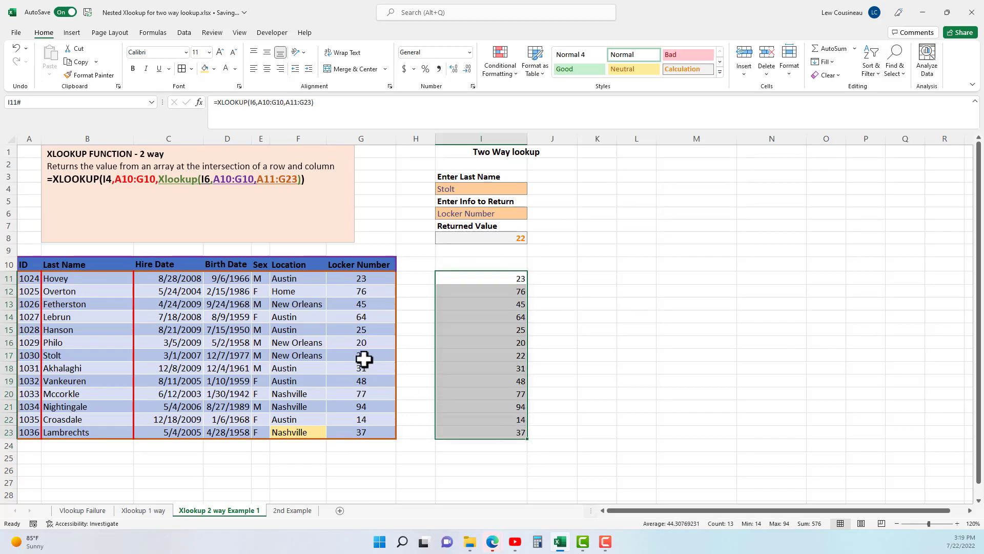
# Replace the return array in I8 with a nested lookup, giving =XLOOKUP(I4,B11:B23,XLOOKUP(I6,A10:G10,A11:G23)).
pyautogui.doubleClick(513, 237)
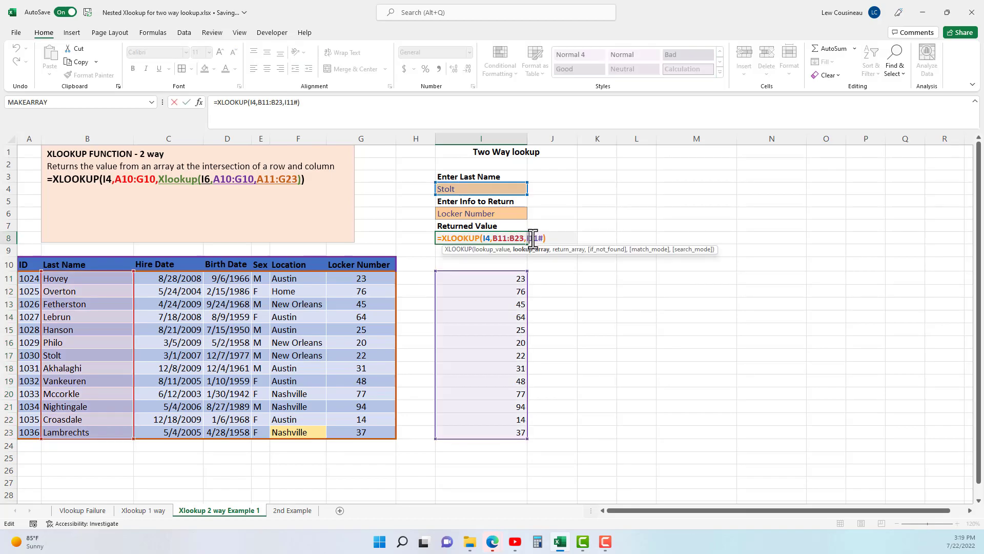
pyautogui.click(542, 238)
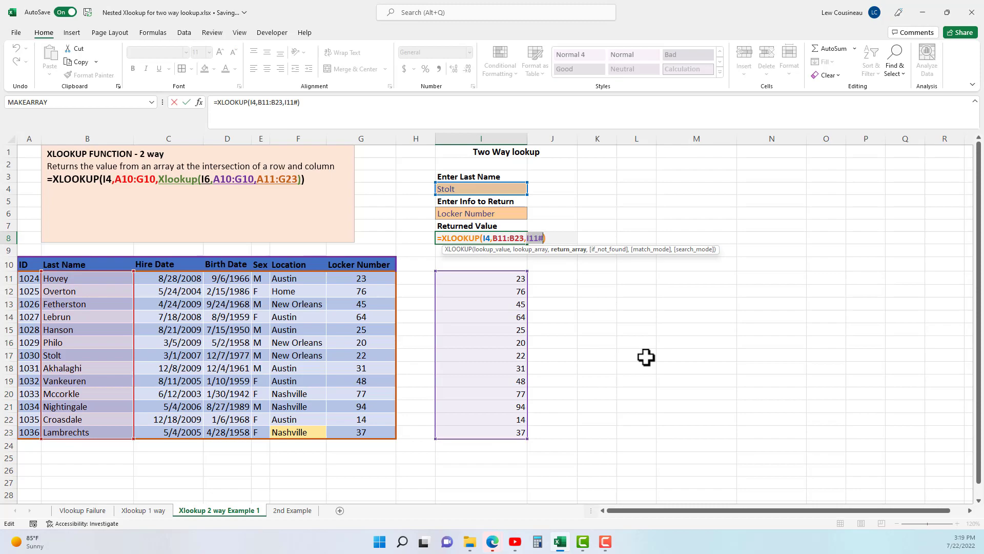
pyautogui.write('xl')
pyautogui.press('Tab')
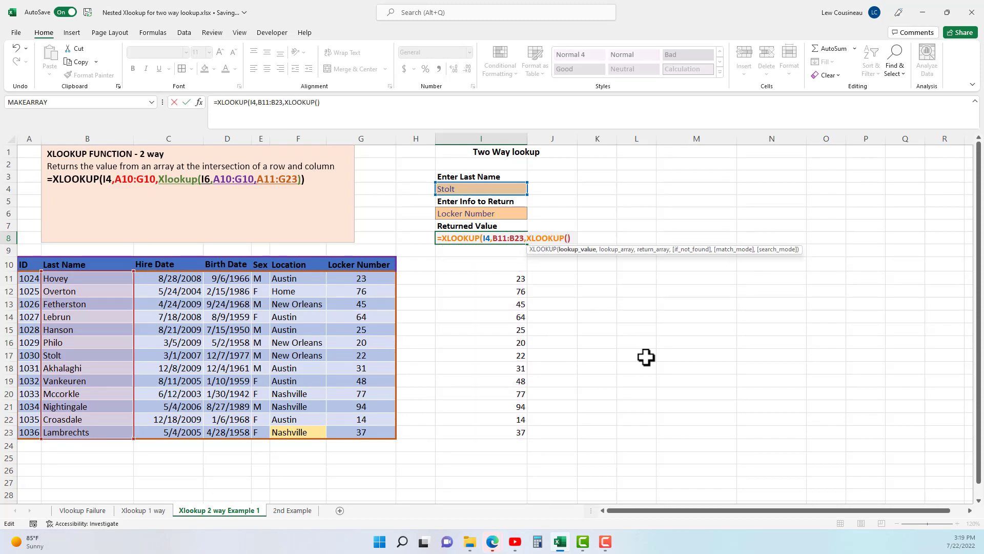
pyautogui.click(494, 215)
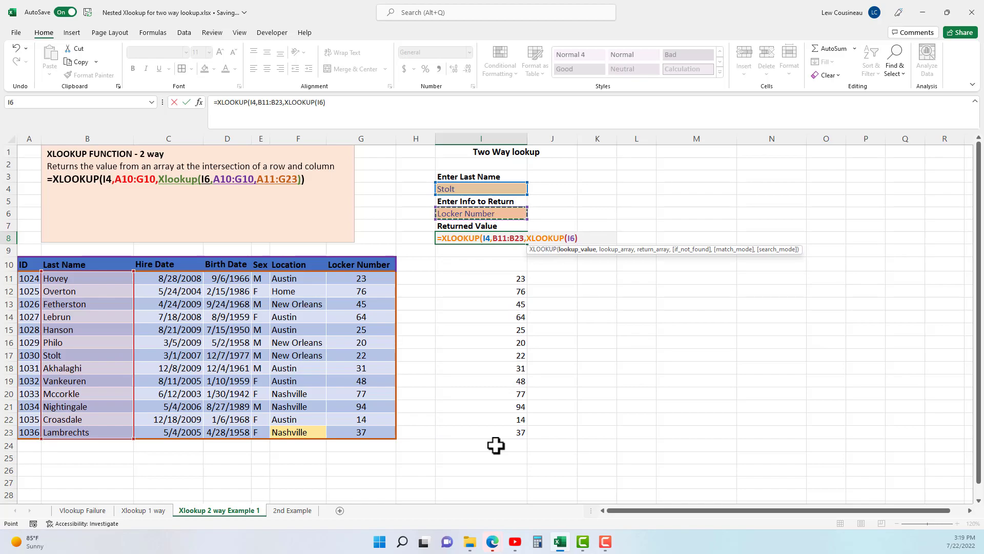
pyautogui.write(',')
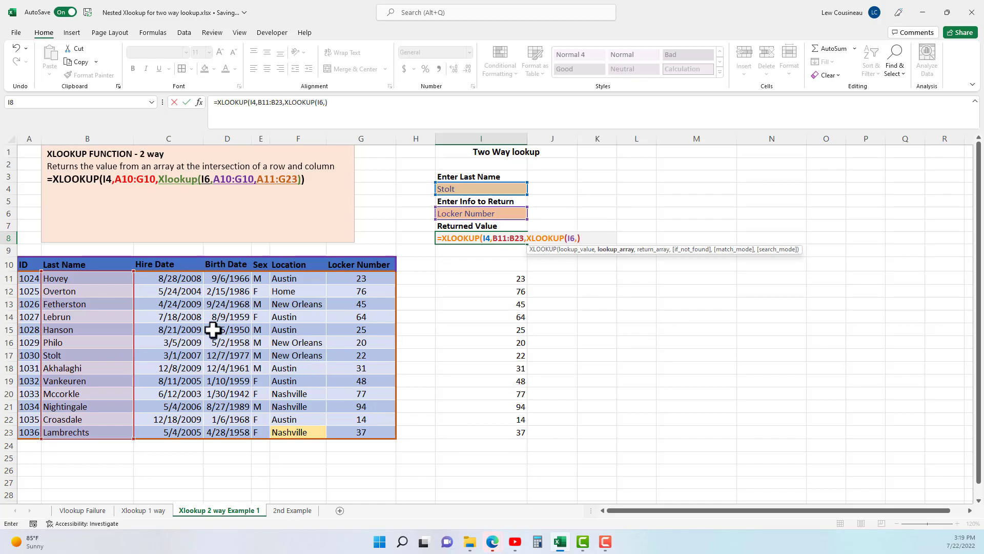
pyautogui.moveTo(26, 265); pyautogui.dragTo(377, 268)
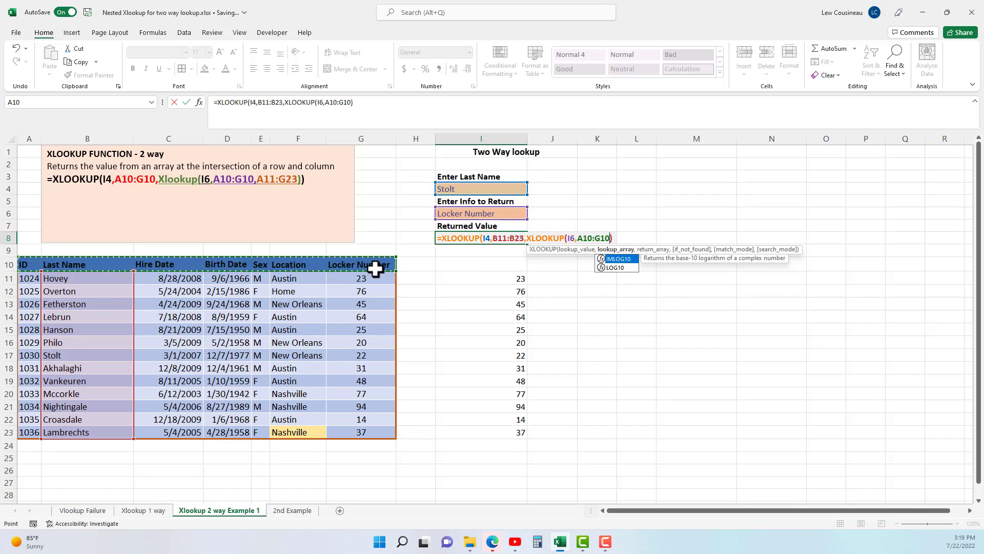
pyautogui.write(',')
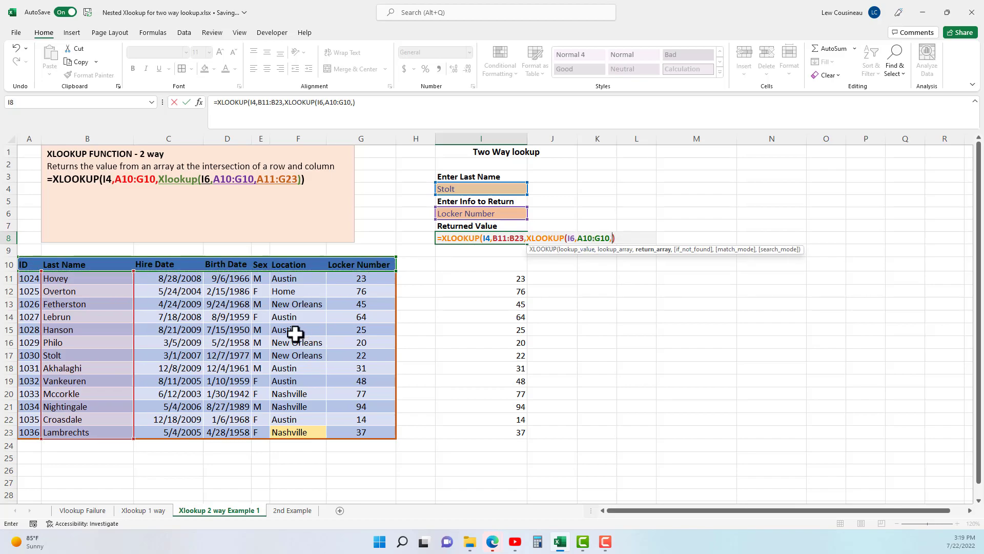
pyautogui.click(26, 280)
pyautogui.moveTo(26, 280); pyautogui.dragTo(360, 445)
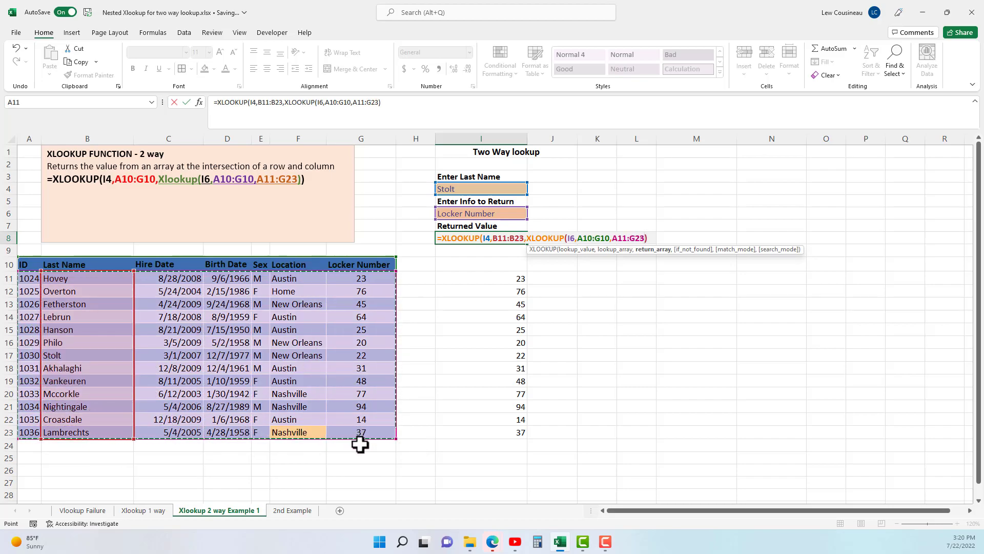
pyautogui.write(')')
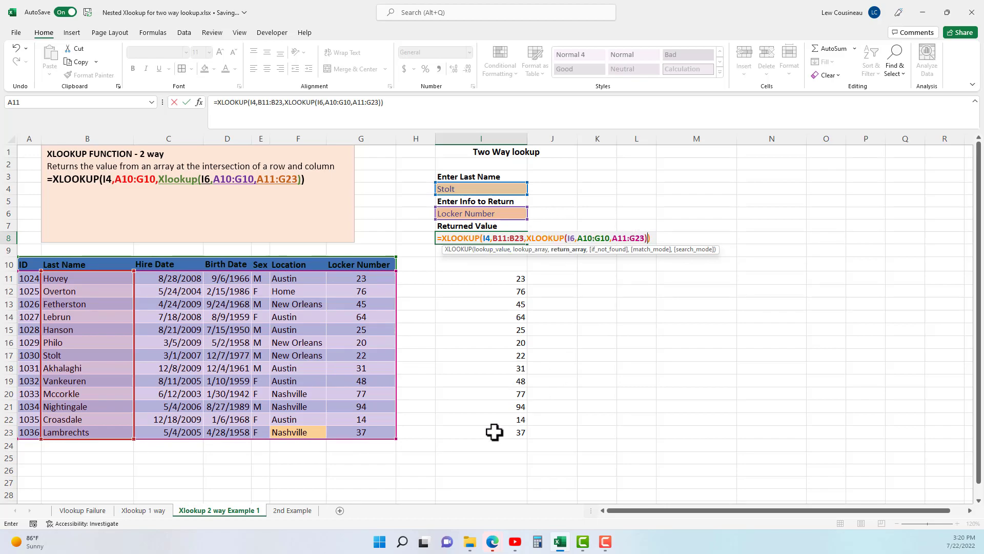
pyautogui.press('Return')
pyautogui.click(509, 239)
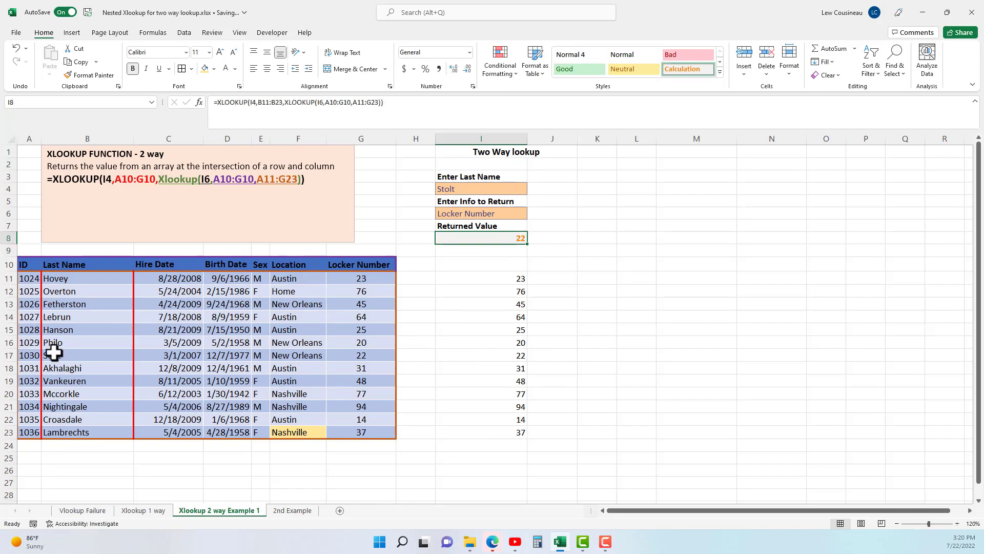
# Test the nested lookup by choosing Sex and finally ID as the info to return in I6.
pyautogui.click(505, 213)
pyautogui.click(532, 213)
pyautogui.click(441, 256)
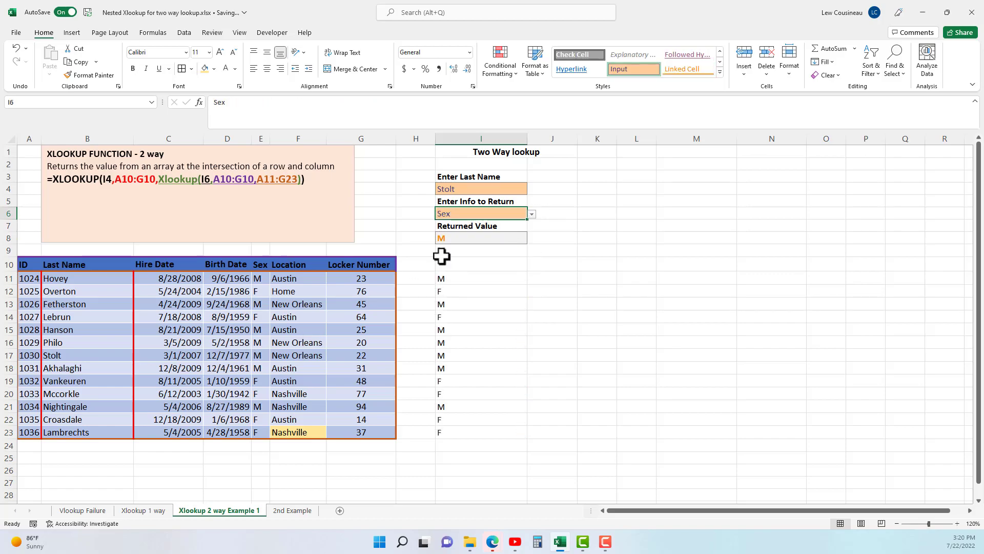
pyautogui.click(532, 214)
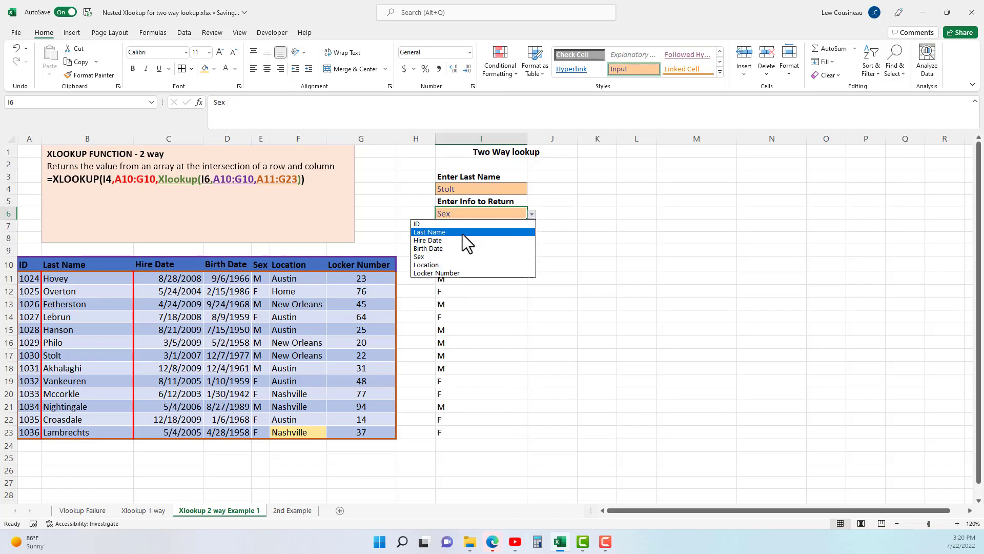
pyautogui.click(439, 225)
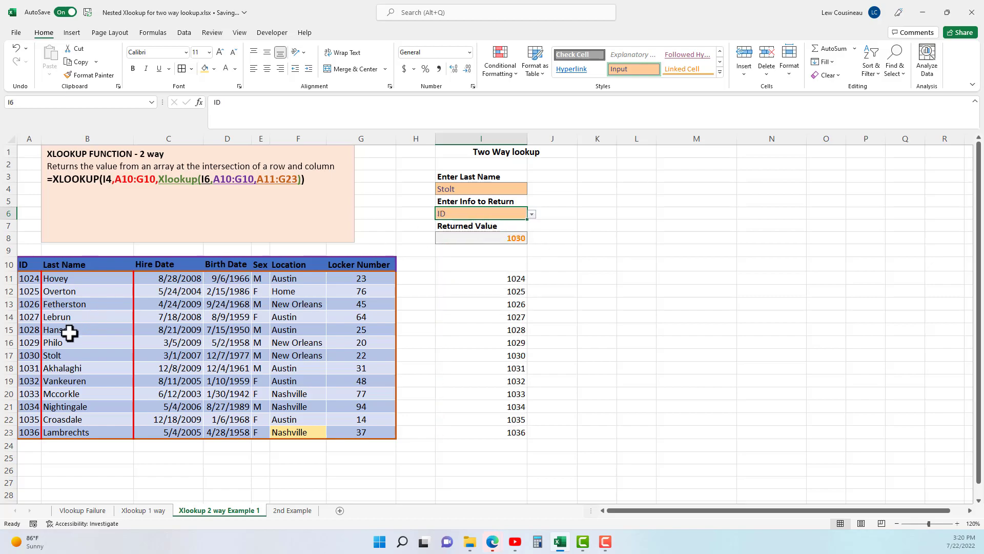
# Choose the last name from row 11 of the table in I4 and review the nested formula in I8.
pyautogui.click(513, 187)
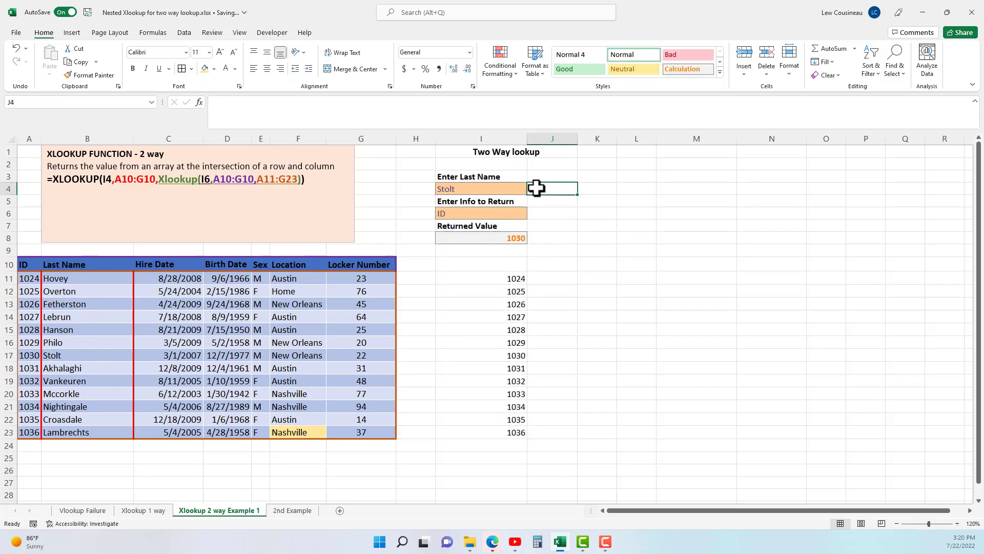
pyautogui.click(532, 190)
pyautogui.moveTo(522, 238); pyautogui.dragTo(531, 201)
pyautogui.click(481, 198)
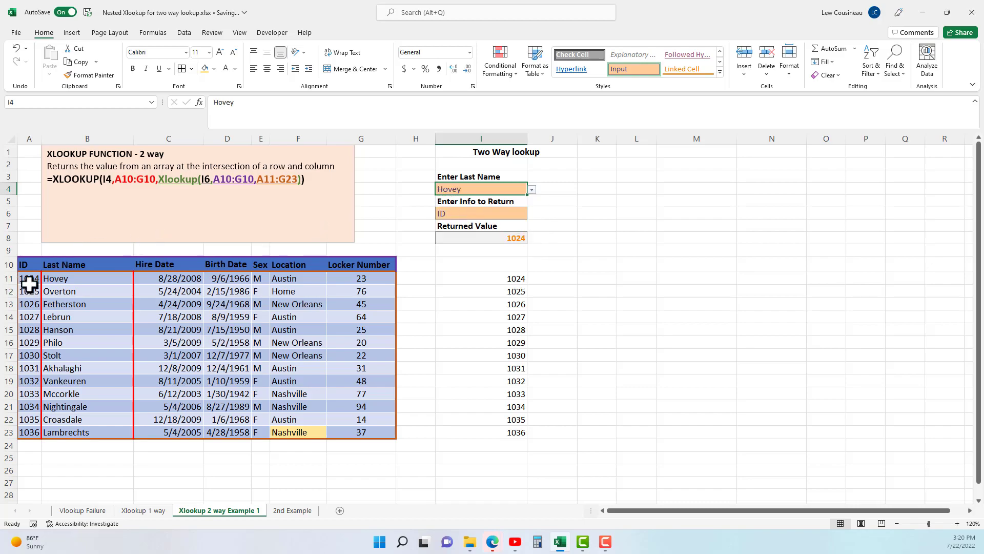
pyautogui.click(431, 307)
pyautogui.click(485, 238)
pyautogui.doubleClick(485, 238)
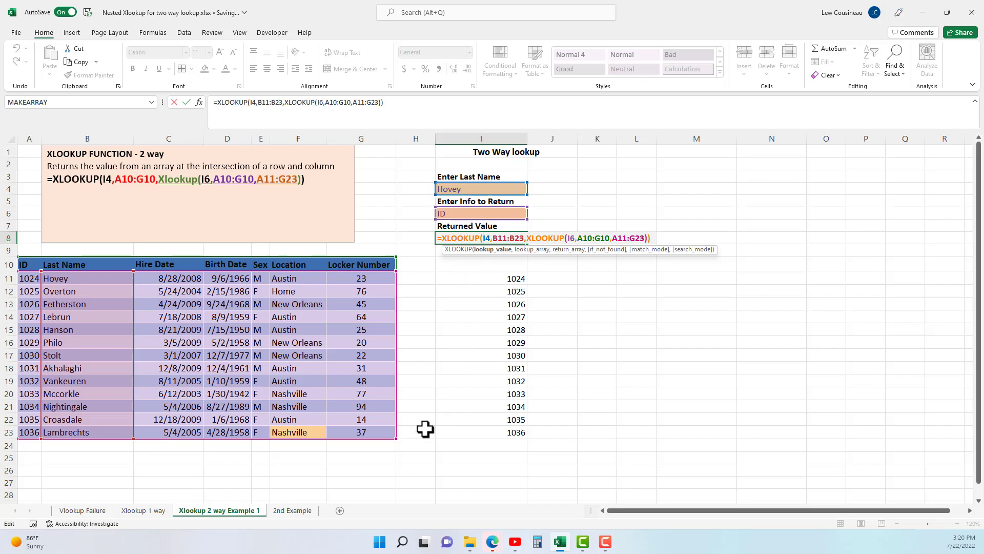
# Open the 2nd Example sheet and look over the last names in A9:A21, regions in B8:E8 and sales amounts in B9:E21.
pyautogui.click(292, 510)
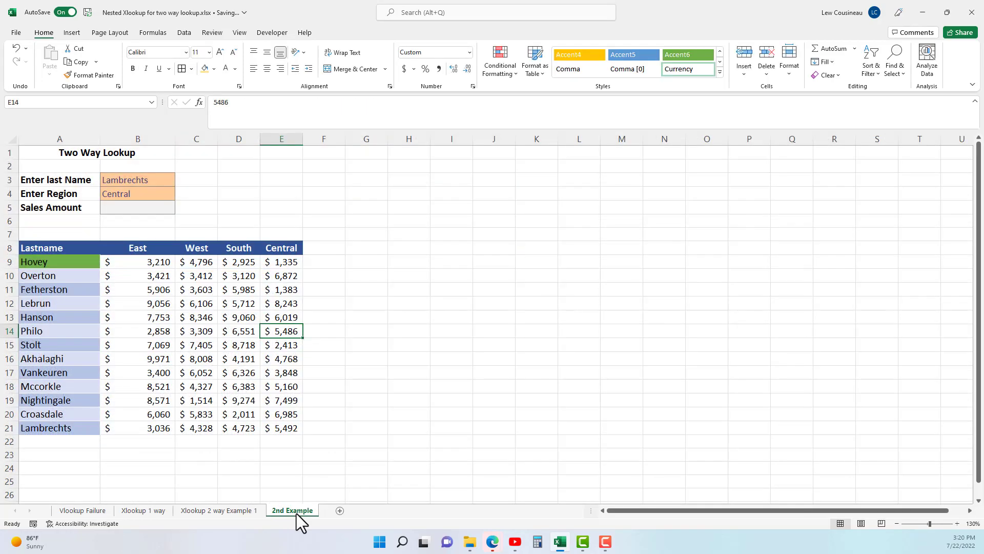
pyautogui.moveTo(48, 264); pyautogui.dragTo(51, 429)
pyautogui.moveTo(139, 248); pyautogui.dragTo(297, 248)
pyautogui.moveTo(189, 288); pyautogui.dragTo(204, 374)
pyautogui.moveTo(150, 264); pyautogui.dragTo(284, 427)
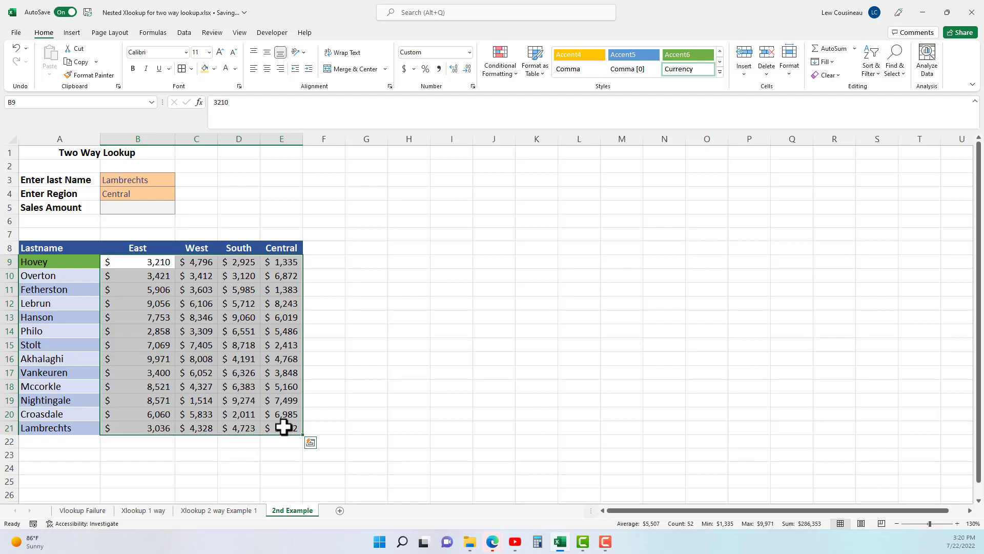
# Trace row 21 and the Central column to their intersection in E21, and check the lookup inputs in B3 and B4.
pyautogui.moveTo(48, 426); pyautogui.dragTo(269, 430)
pyautogui.moveTo(281, 248); pyautogui.dragTo(293, 428)
pyautogui.click(295, 432)
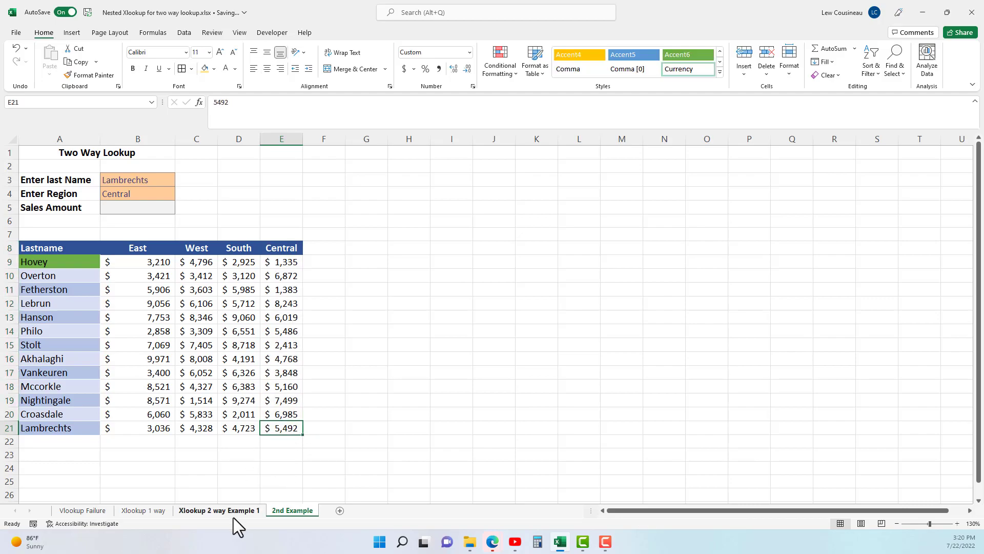
pyautogui.click(129, 178)
pyautogui.click(132, 193)
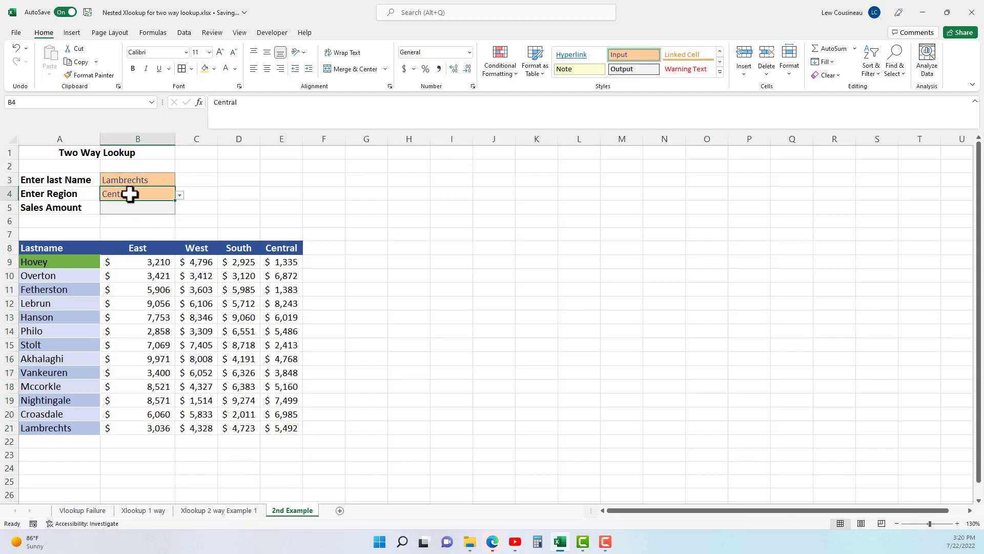
pyautogui.click(320, 193)
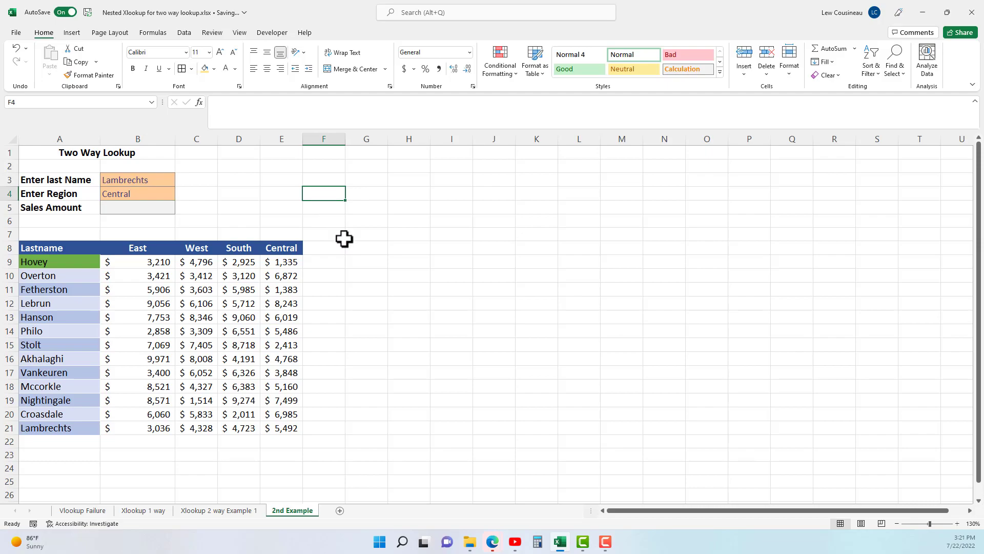
# Enter =XLOOKUP(B4,B8:E8,B9:E21) in H4 and compare its spilled list with the Central column in E9:E21.
pyautogui.click(400, 197)
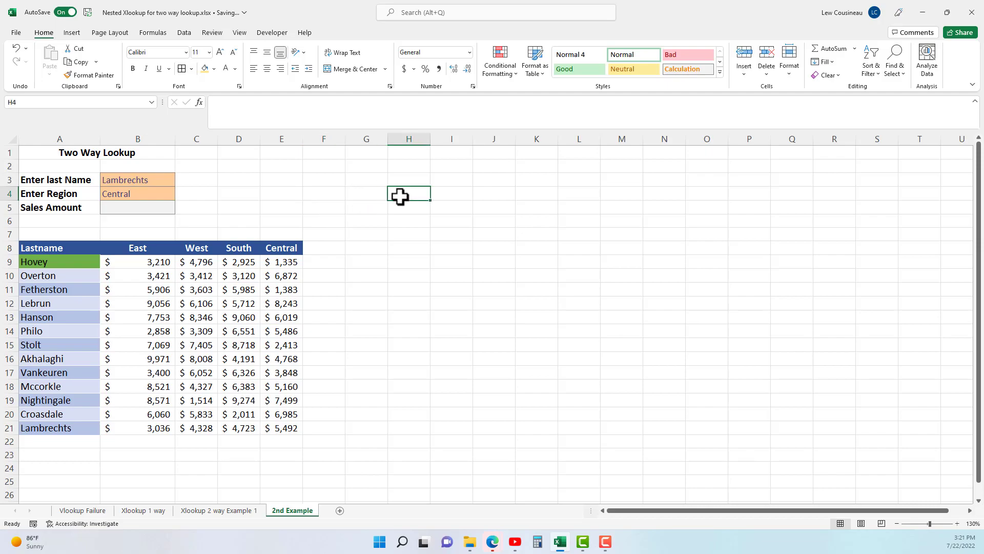
pyautogui.write('=x')
pyautogui.press('Tab')
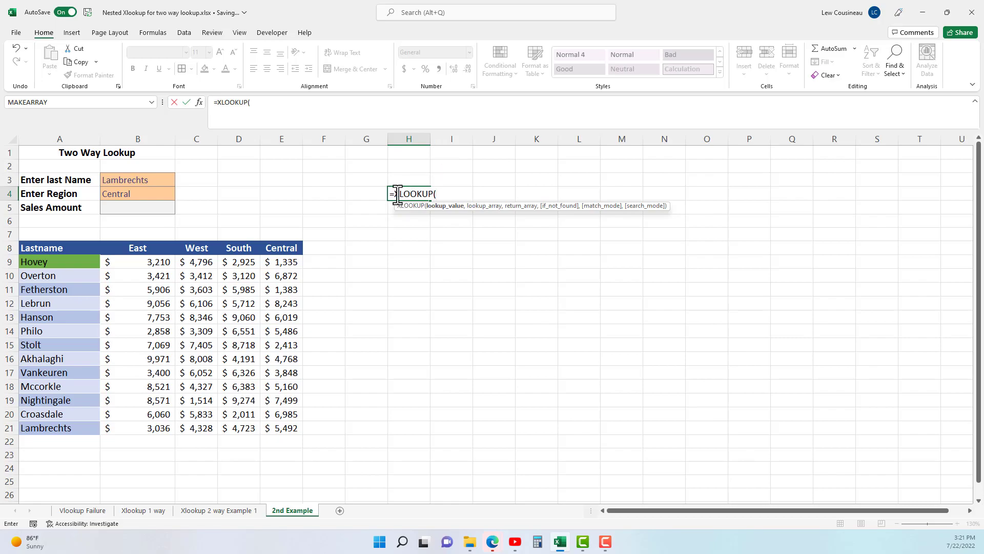
pyautogui.click(136, 194)
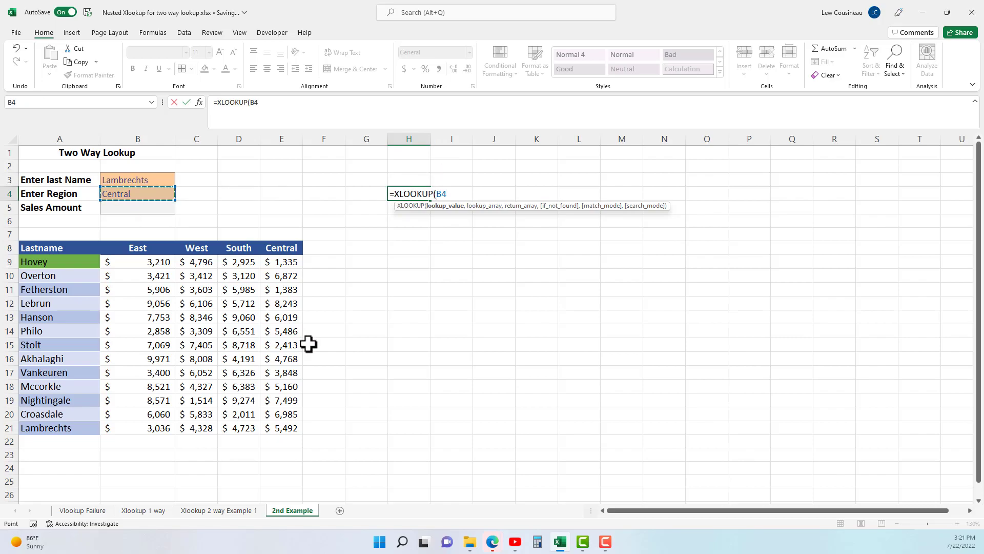
pyautogui.write(',')
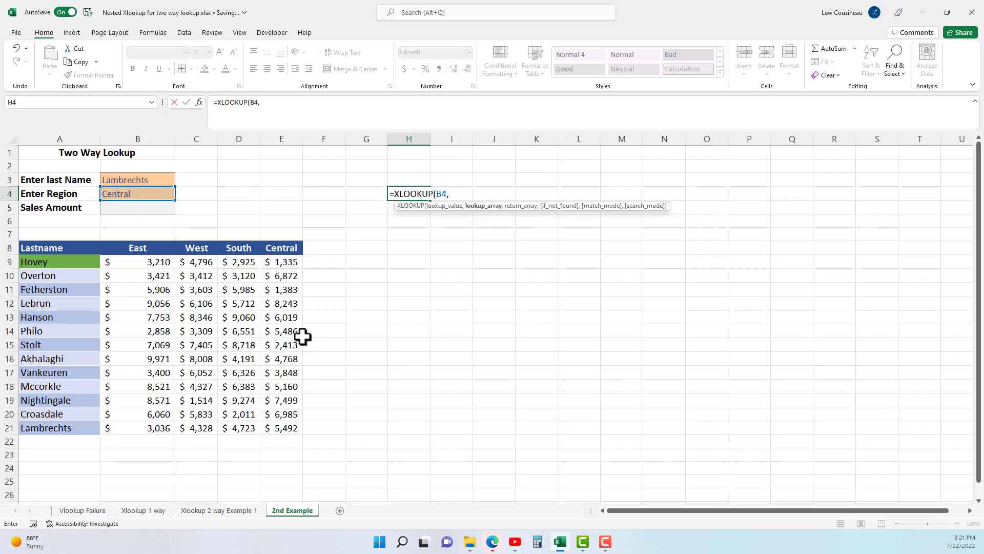
pyautogui.click(146, 249)
pyautogui.moveTo(145, 249); pyautogui.dragTo(287, 248)
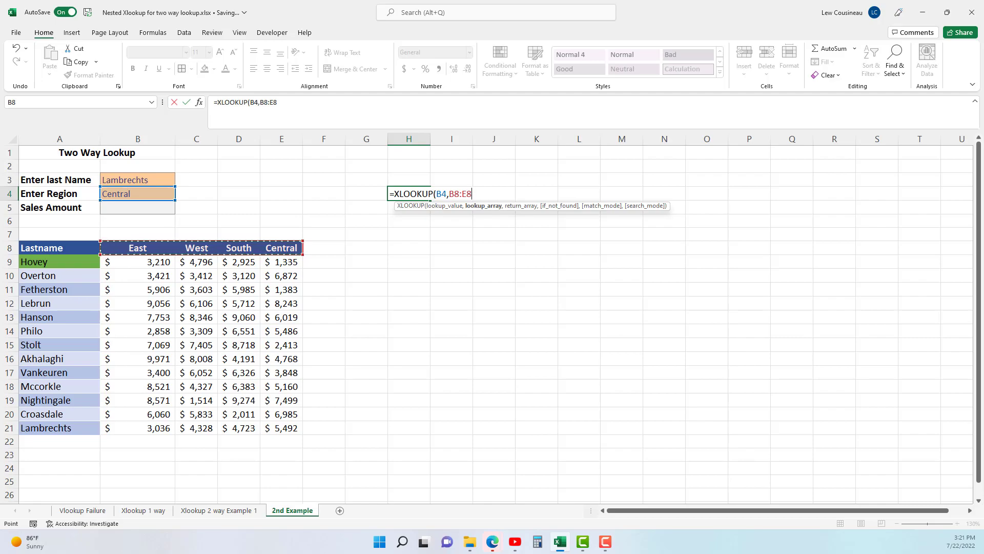
pyautogui.write(',')
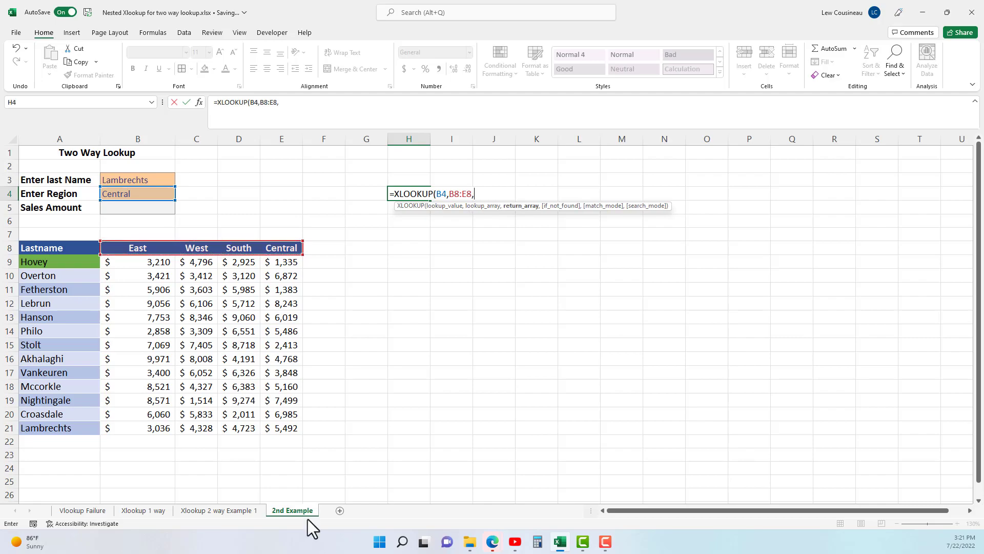
pyautogui.moveTo(145, 261); pyautogui.dragTo(281, 431)
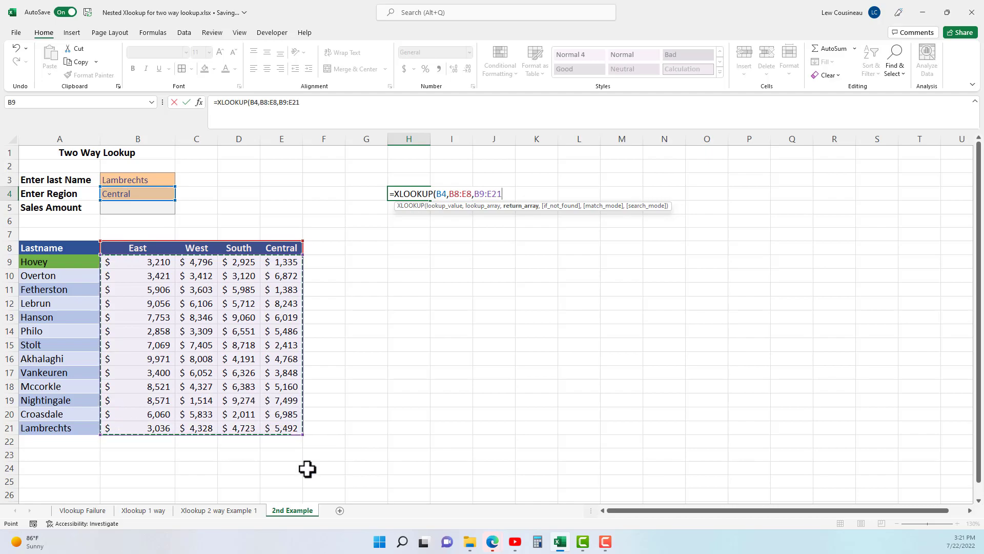
pyautogui.press('Return')
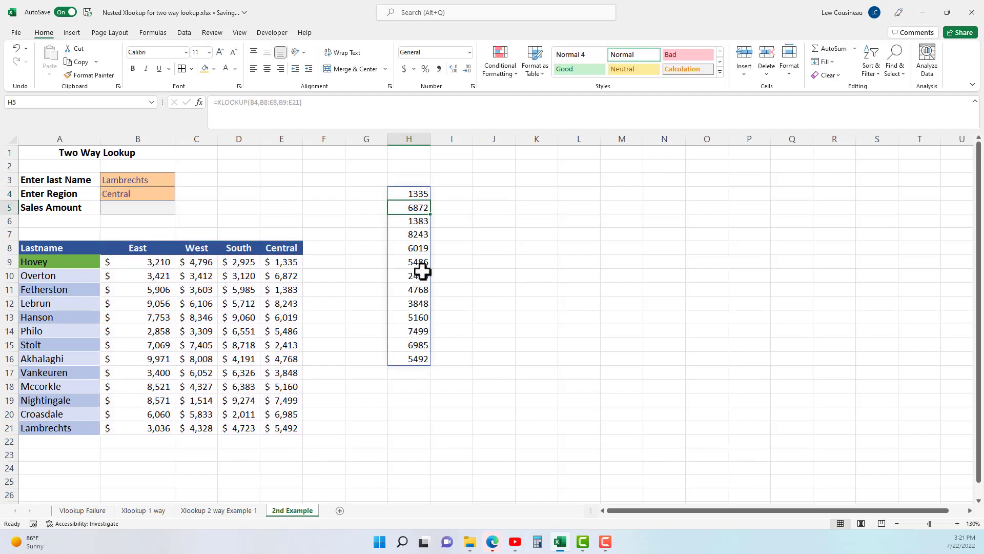
pyautogui.moveTo(282, 262); pyautogui.dragTo(284, 428)
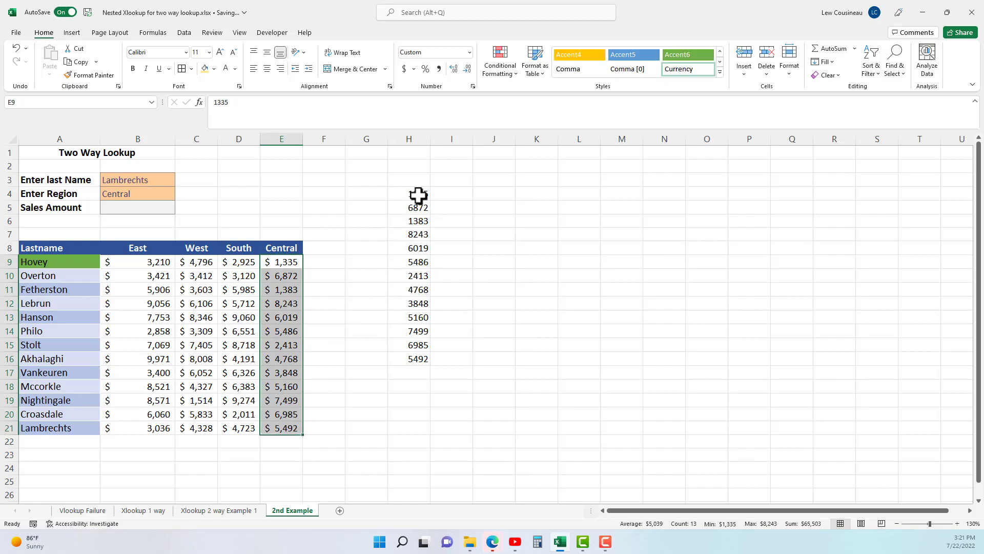
pyautogui.click(411, 198)
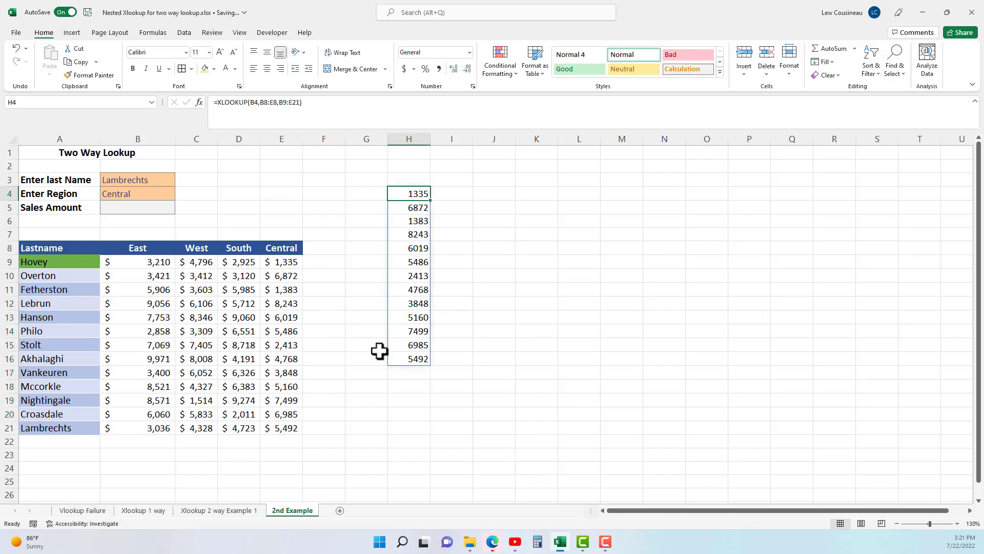
# Choose East as the region in B4 and compare the list spilled from H4 with the East column in B9:B21.
pyautogui.click(139, 194)
pyautogui.click(180, 195)
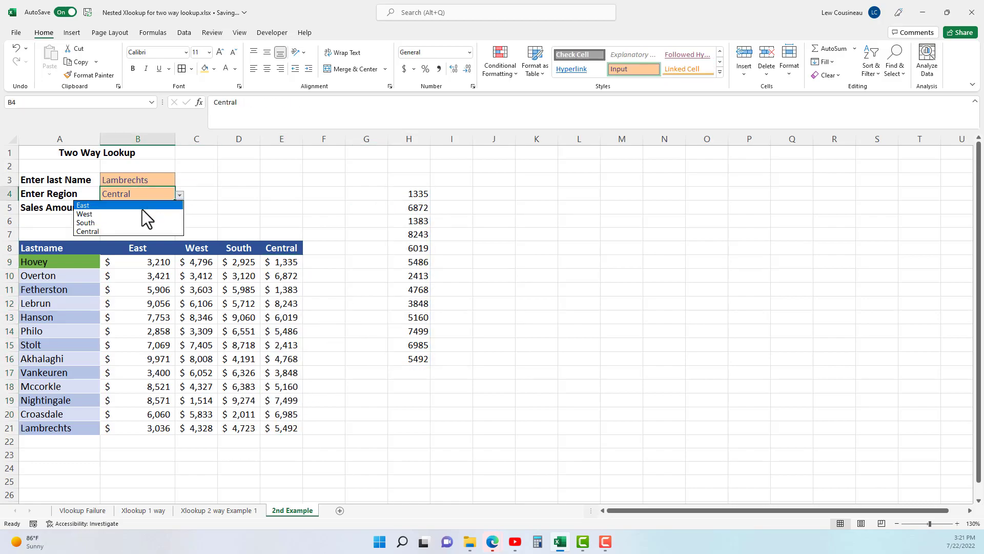
pyautogui.click(112, 206)
pyautogui.moveTo(146, 263); pyautogui.dragTo(138, 427)
pyautogui.click(419, 199)
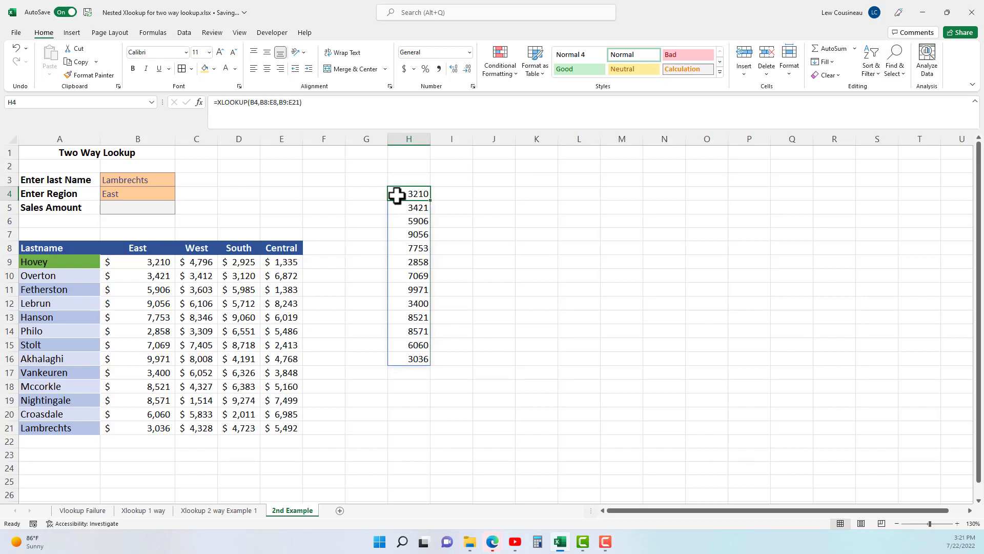
pyautogui.moveTo(26, 276); pyautogui.dragTo(296, 291)
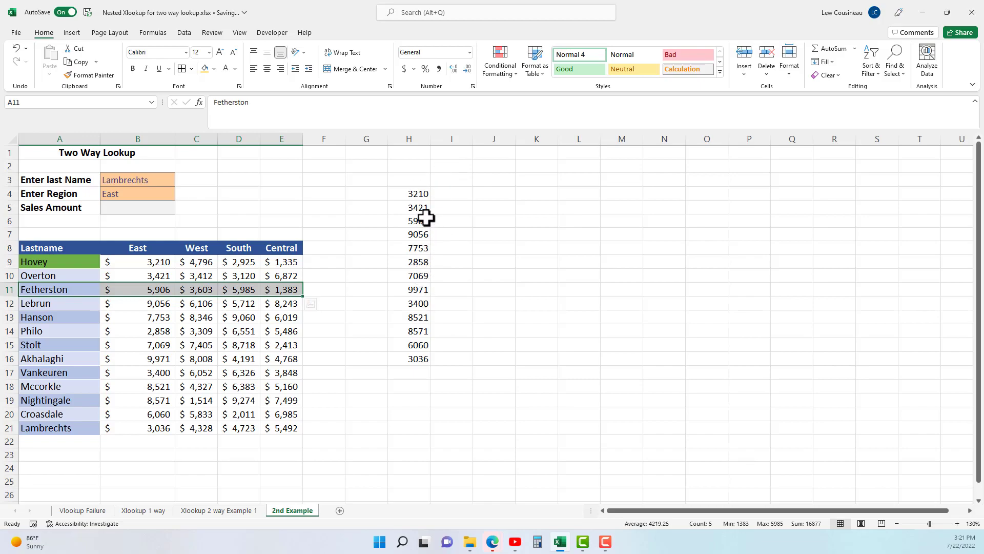
pyautogui.click(363, 195)
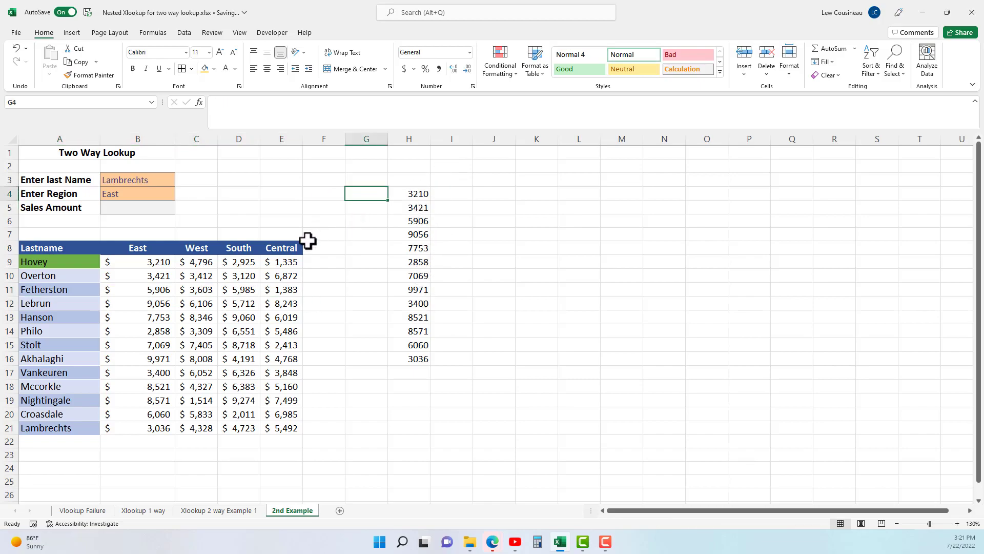
# Enter =XLOOKUP(B3,A9:A21,H4#) in B5 to return the sales amount from the spilled helper list.
pyautogui.write('=xl')
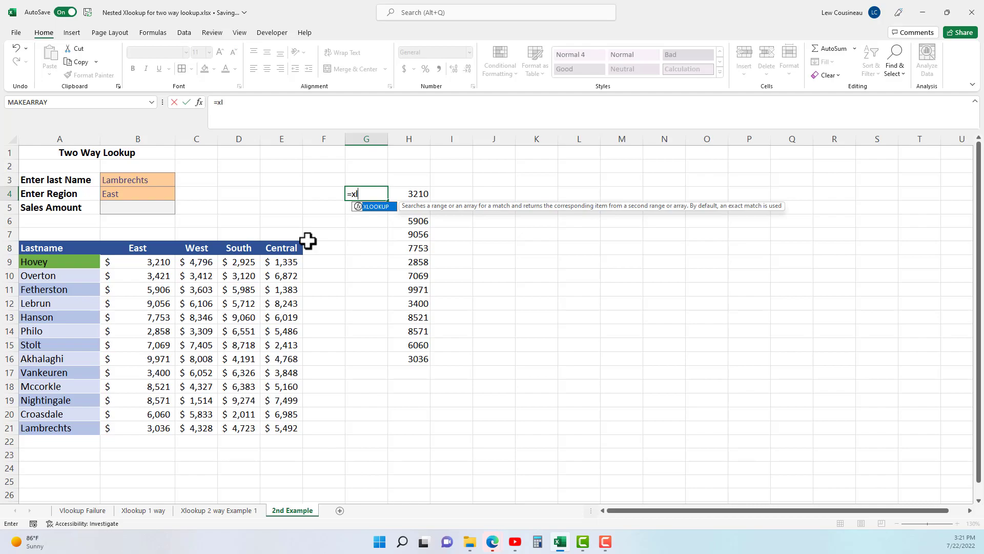
pyautogui.press('Escape')
pyautogui.click(142, 208)
pyautogui.write('=')
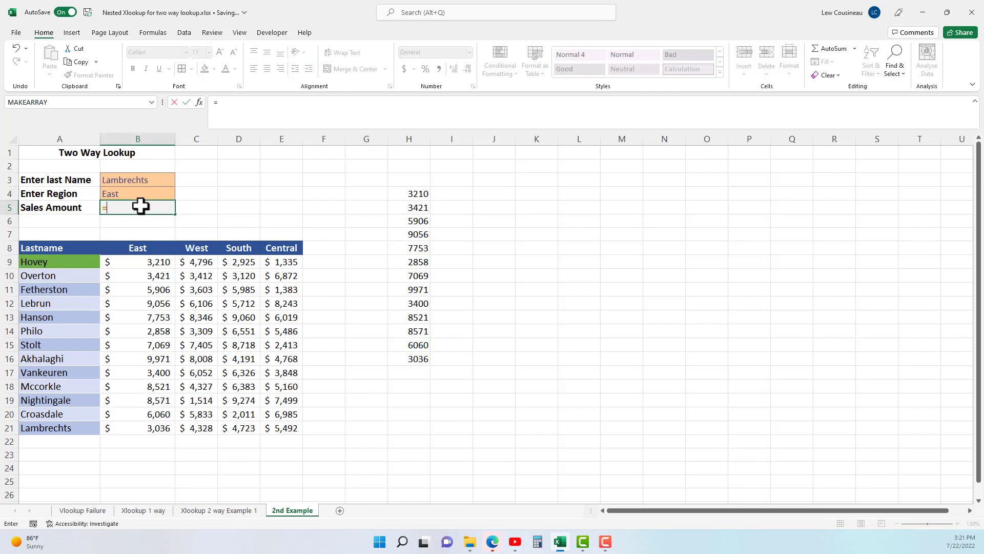
pyautogui.write('xl')
pyautogui.press('Tab')
pyautogui.click(145, 180)
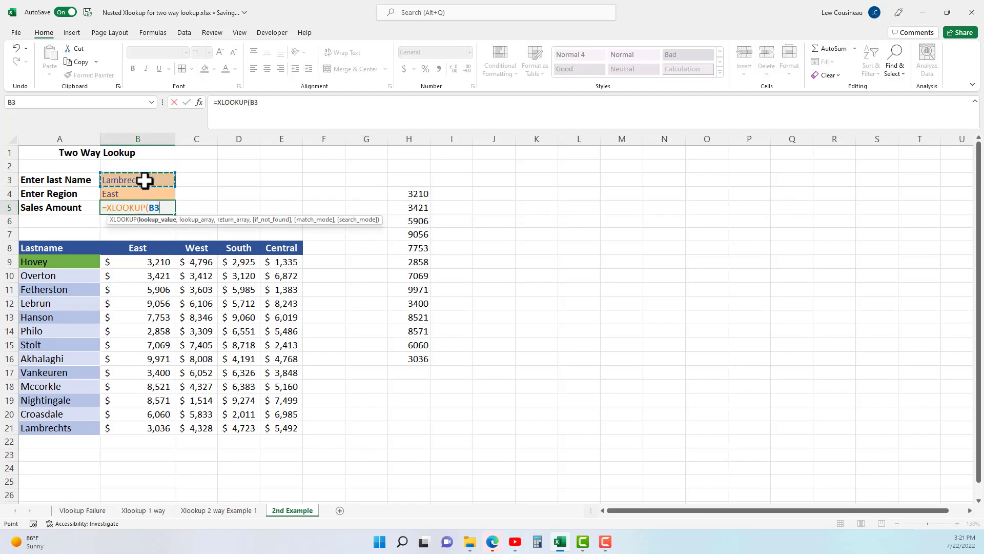
pyautogui.write(',')
pyautogui.moveTo(36, 262); pyautogui.dragTo(42, 427)
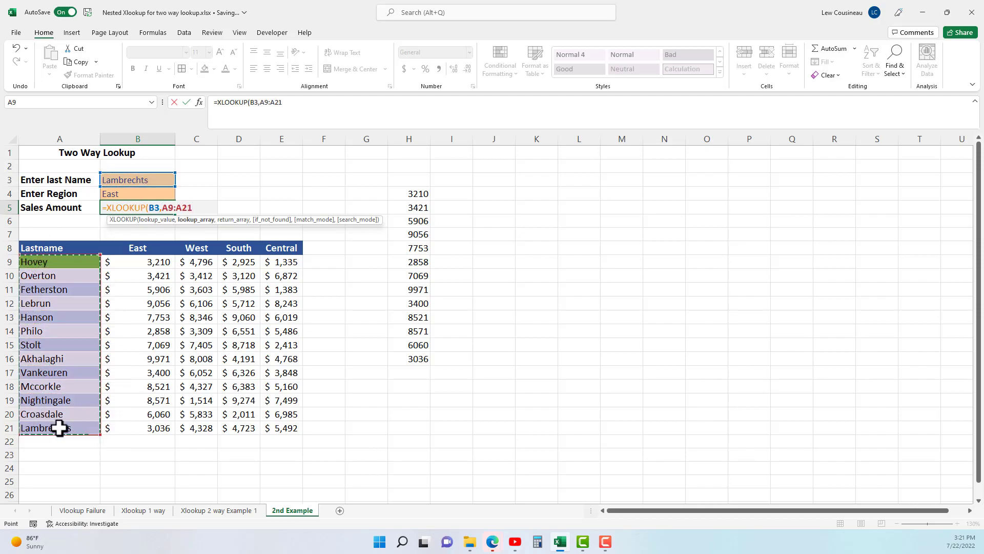
pyautogui.write(',')
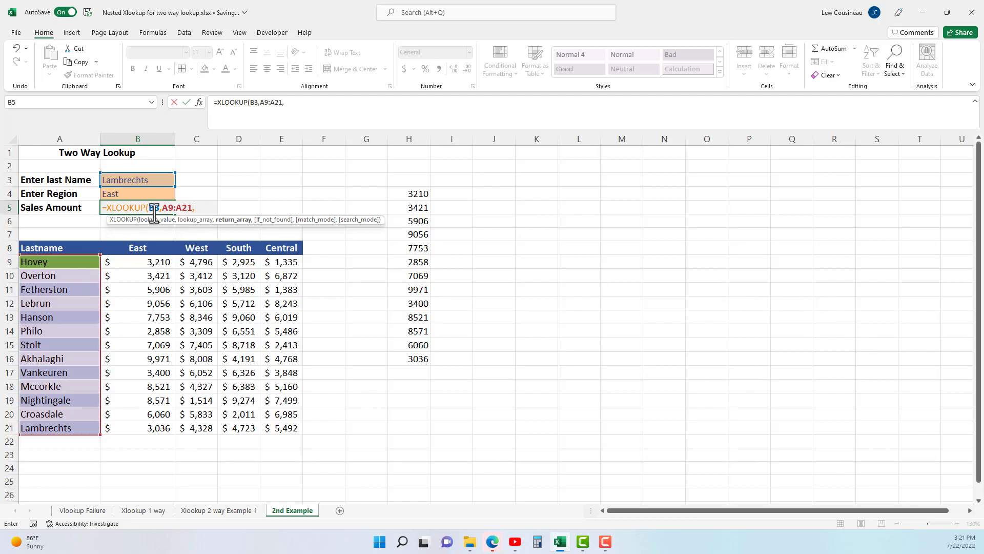
pyautogui.click(416, 196)
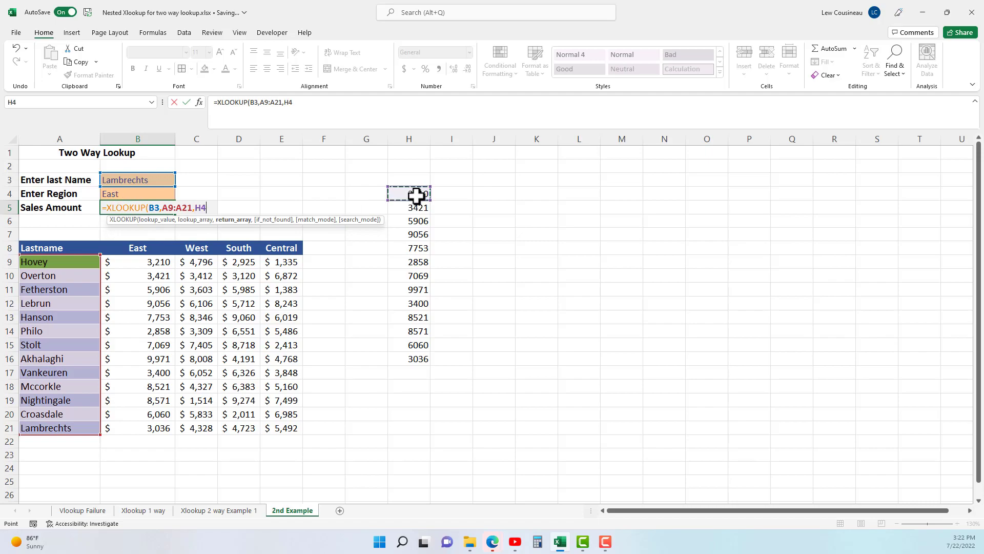
pyautogui.write('#')
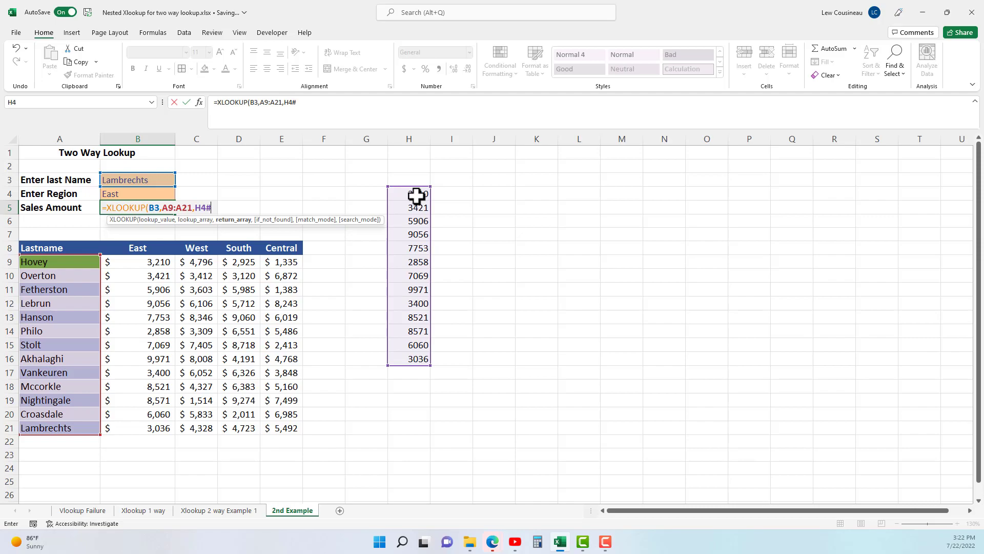
pyautogui.write(')')
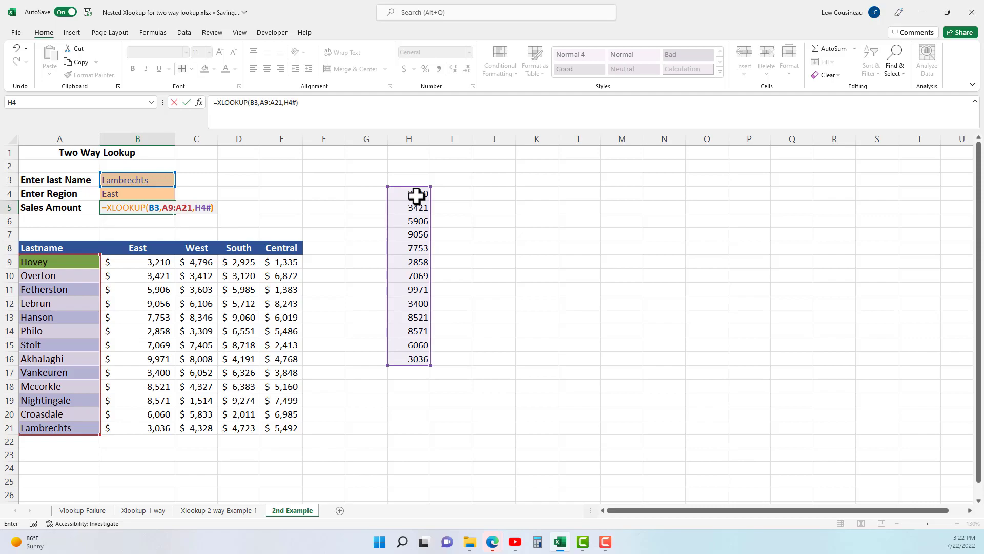
pyautogui.press('Return')
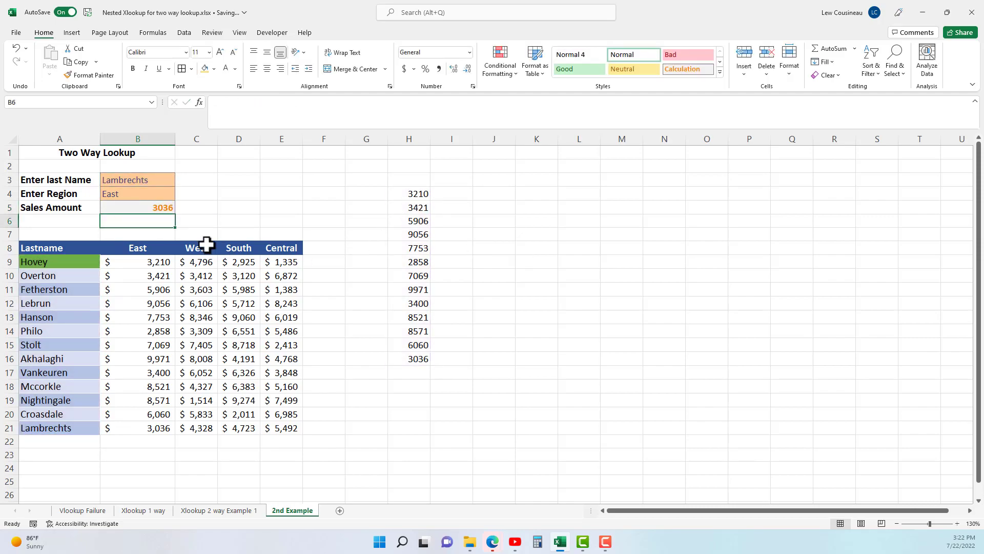
# Compare B5 with the East amount in B21, and choose the last name listed in A15 for B3.
pyautogui.click(158, 430)
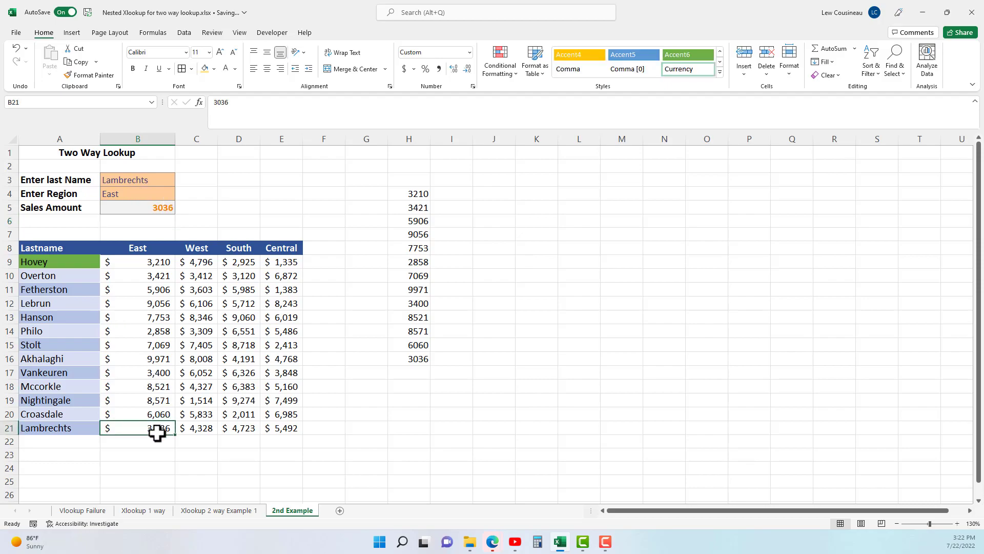
pyautogui.click(146, 180)
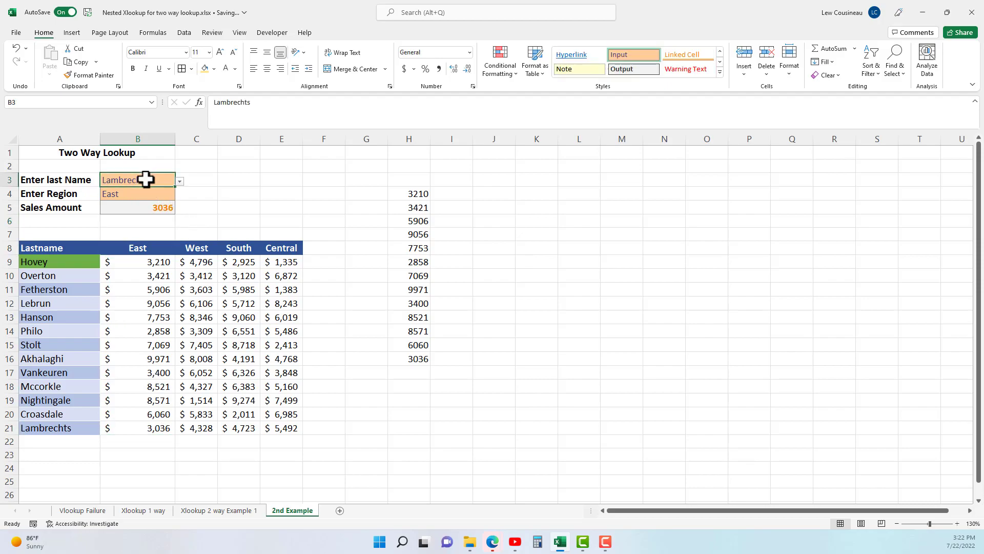
pyautogui.click(179, 181)
pyautogui.scroll(-2, 103, 218)
pyautogui.click(97, 196)
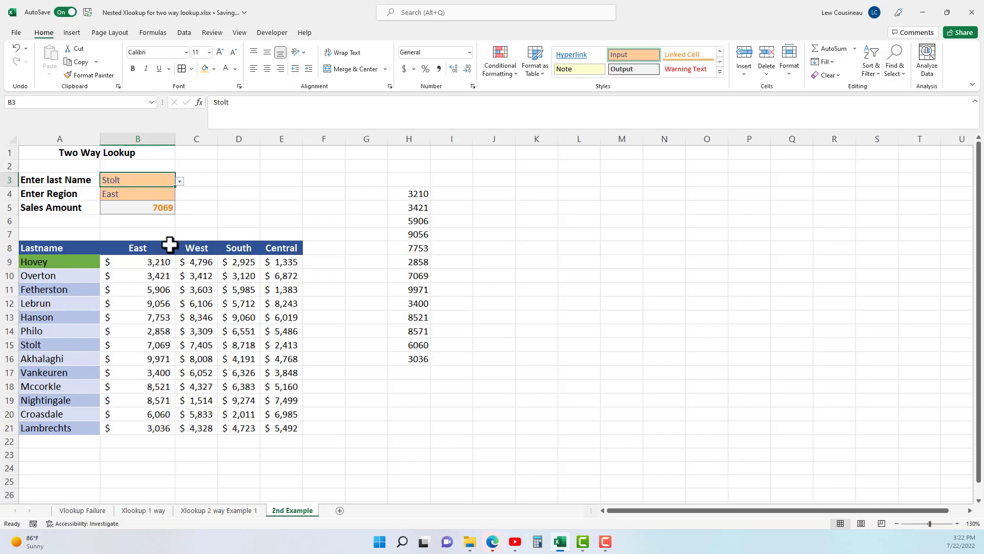
# Check the formula in B5 and copy XLOOKUP(B4,B8:E8,B9:E21) without the equals sign from the formula in H4.
pyautogui.doubleClick(158, 207)
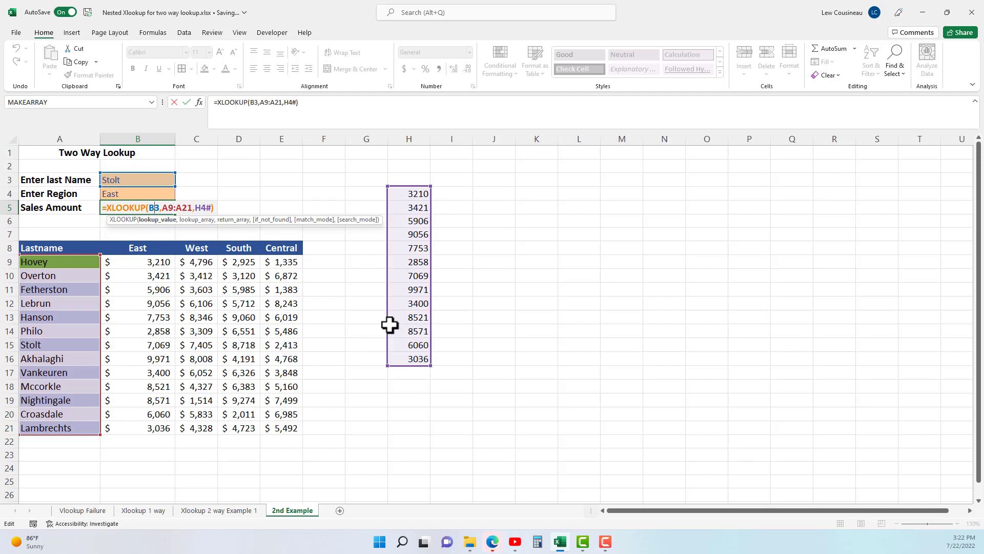
pyautogui.press('Escape')
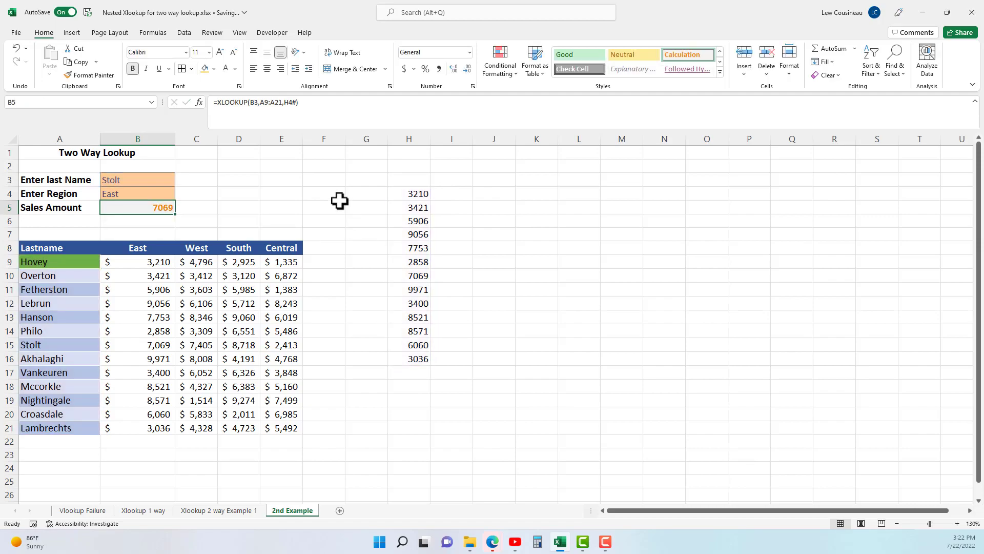
pyautogui.click(420, 198)
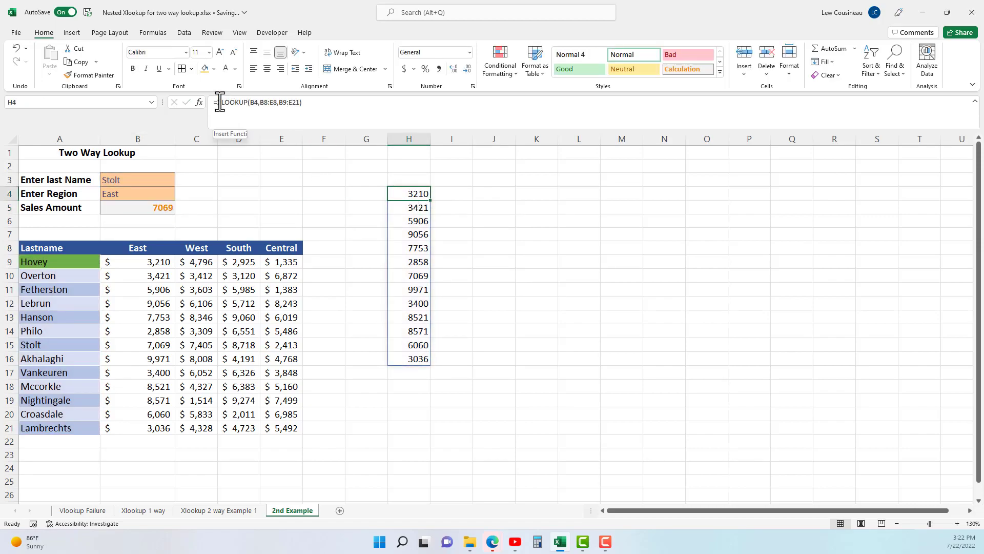
pyautogui.moveTo(220, 102); pyautogui.dragTo(301, 102)
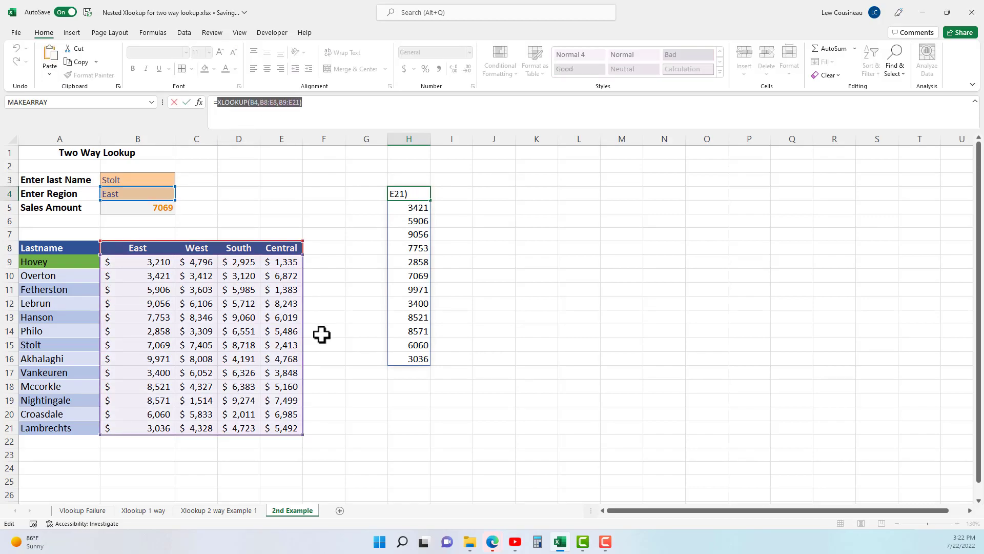
pyautogui.press('Escape')
# Replace H4# in B5 with the copied lookup, making the formula =XLOOKUP(B3,A9:A21,XLOOKUP(B4,B8:E8,B9:E21)).
pyautogui.click(162, 207)
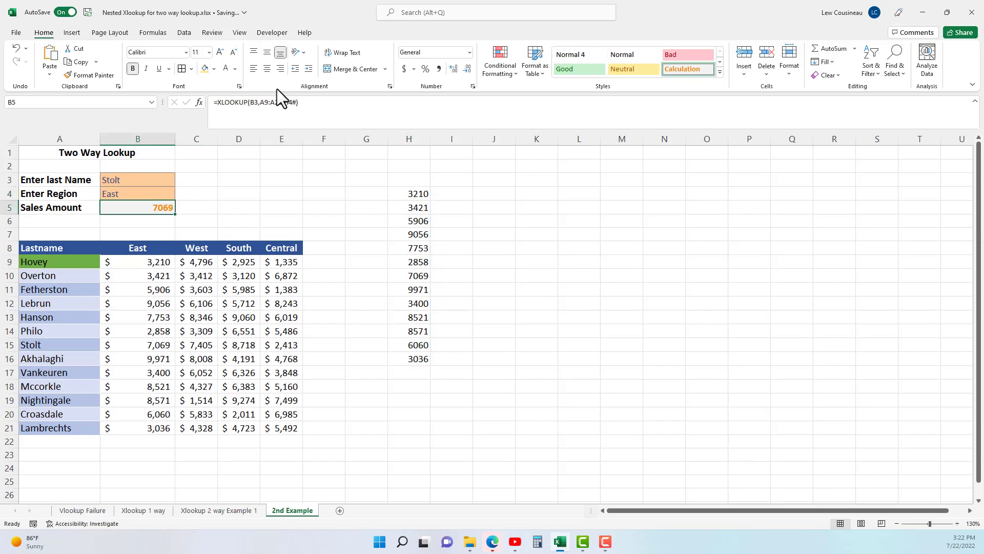
pyautogui.click(286, 102)
pyautogui.moveTo(284, 102); pyautogui.dragTo(299, 115)
pyautogui.write('XLOOKUP(B4,B8:E8,B9:E21))')
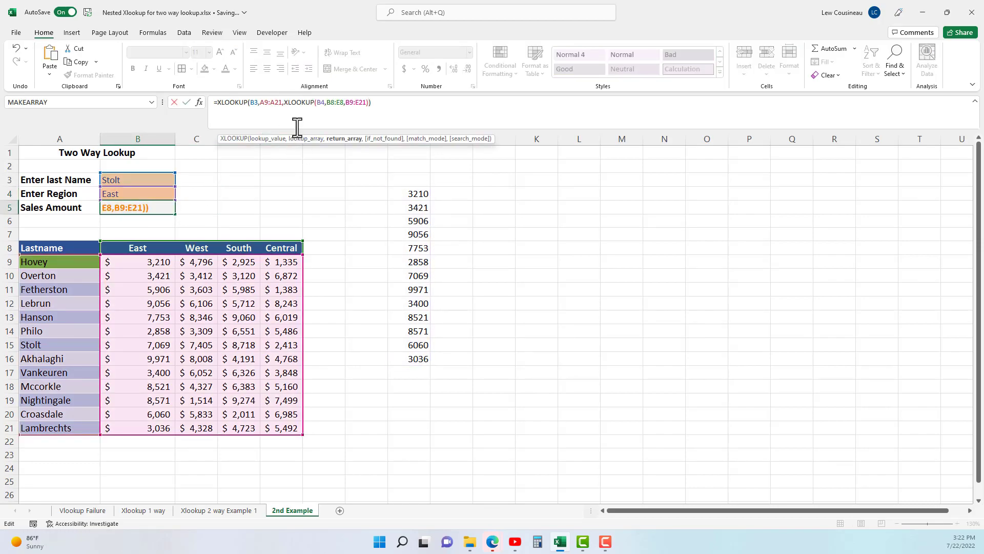
pyautogui.moveTo(325, 102); pyautogui.dragTo(347, 109)
pyautogui.click(320, 104)
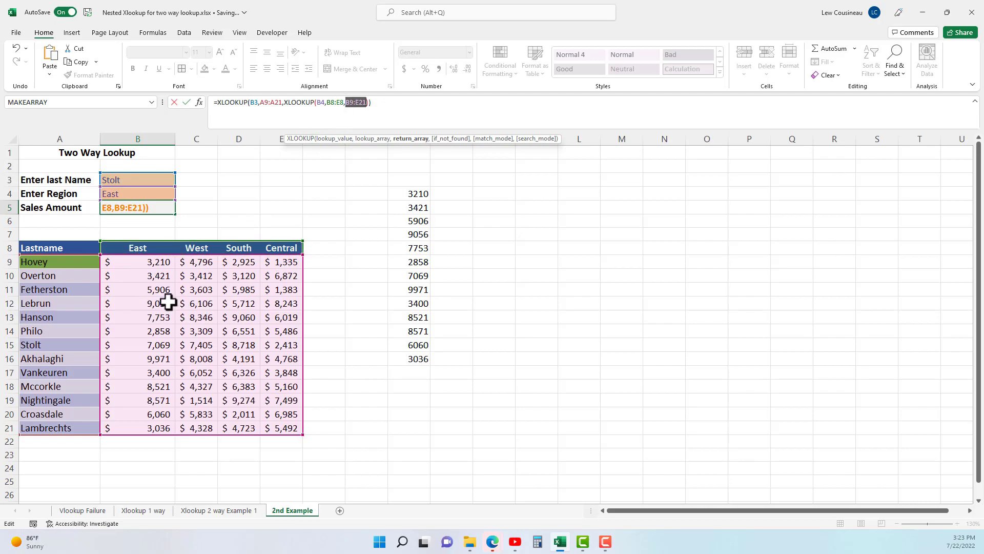
pyautogui.press('Return')
# Compare the sales block B9:E21 and the East column B9:B21 with the nested formula in B5.
pyautogui.moveTo(142, 260); pyautogui.dragTo(282, 433)
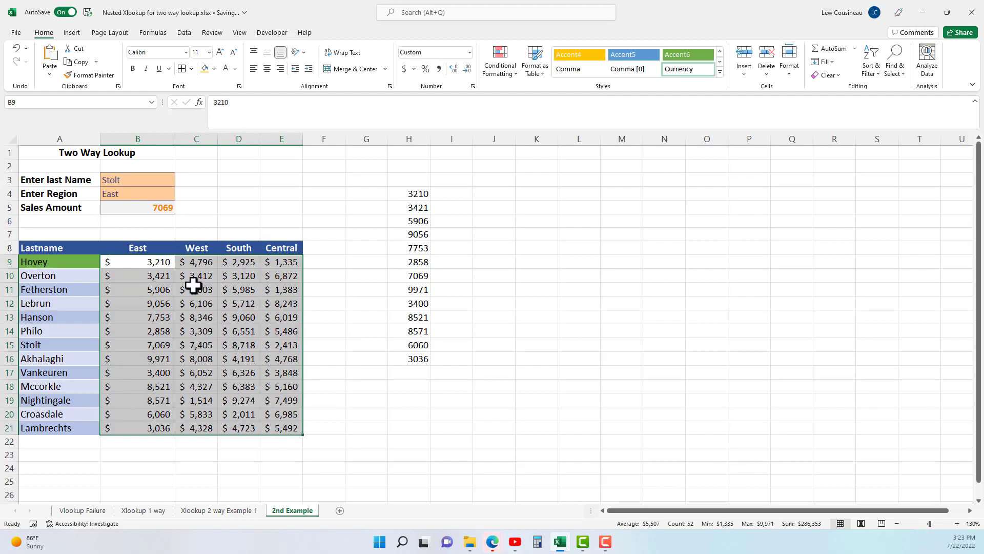
pyautogui.moveTo(149, 259); pyautogui.dragTo(142, 425)
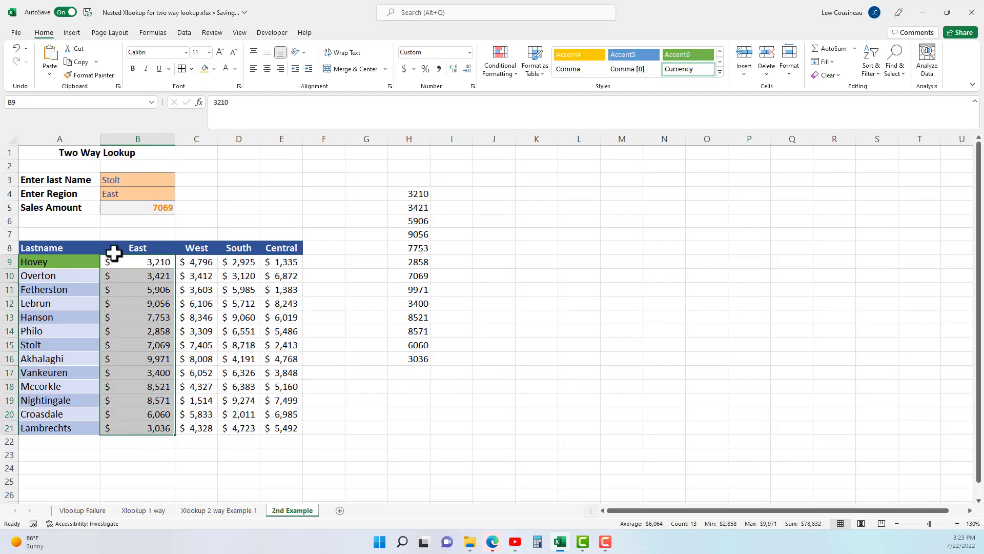
pyautogui.moveTo(145, 263); pyautogui.dragTo(156, 429)
pyautogui.click(146, 210)
pyautogui.doubleClick(149, 209)
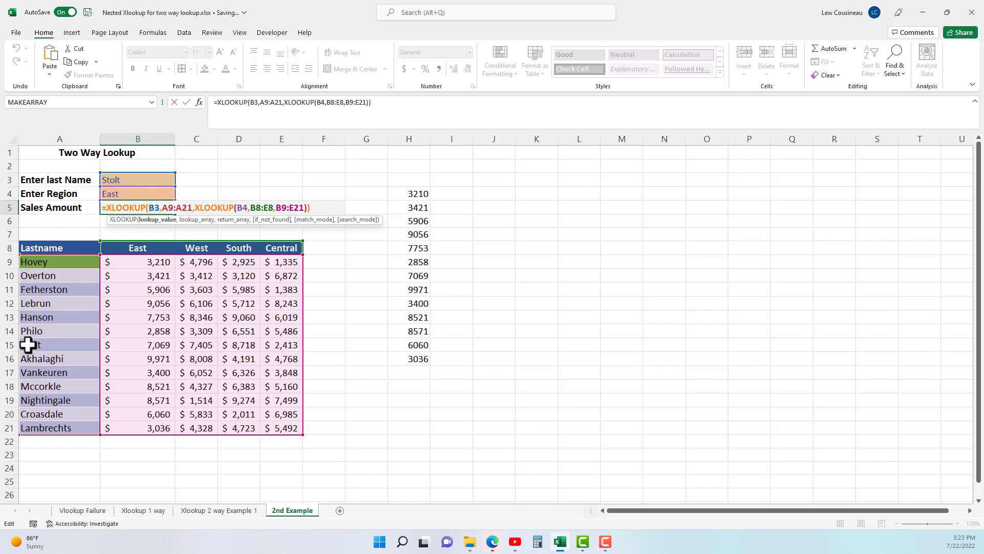
pyautogui.press('Escape')
# Trace row 15 and the East column to their intersection in B15, and open the formula in B5 for review.
pyautogui.moveTo(27, 345); pyautogui.dragTo(277, 349)
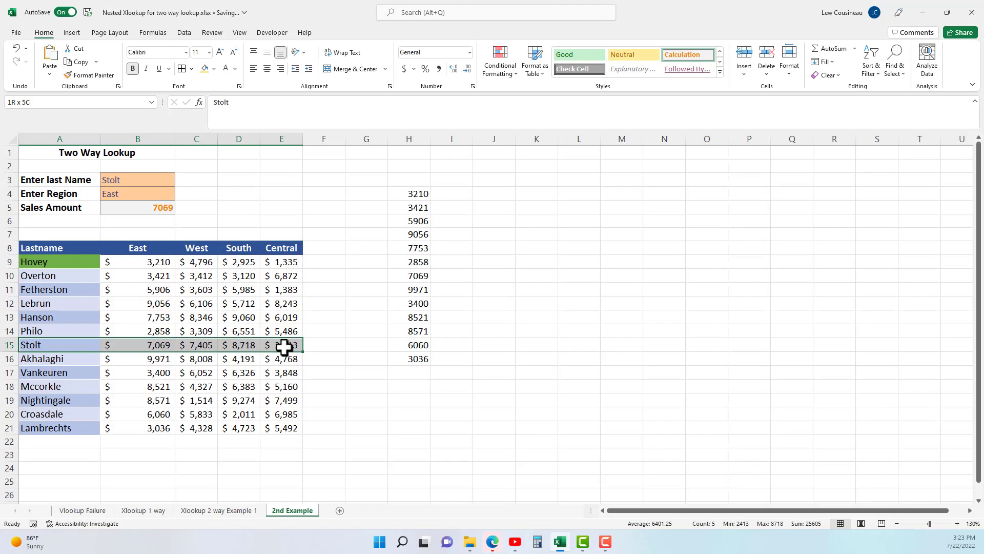
pyautogui.moveTo(158, 262); pyautogui.dragTo(165, 429)
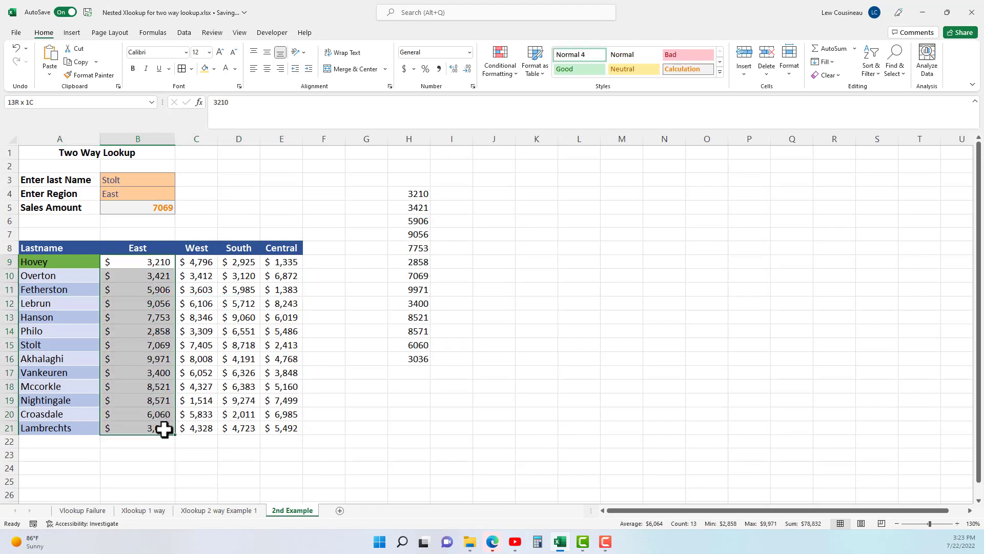
pyautogui.click(156, 345)
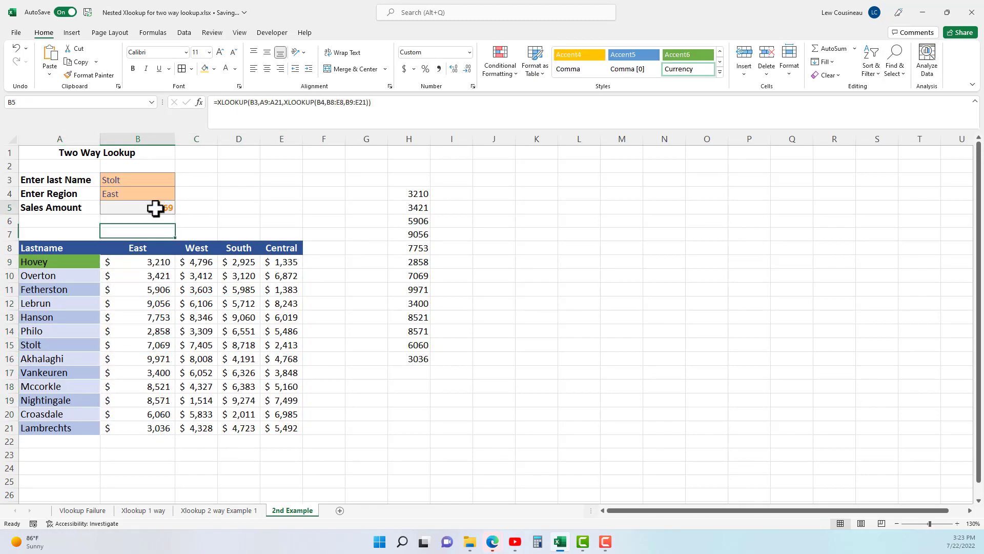
pyautogui.doubleClick(156, 208)
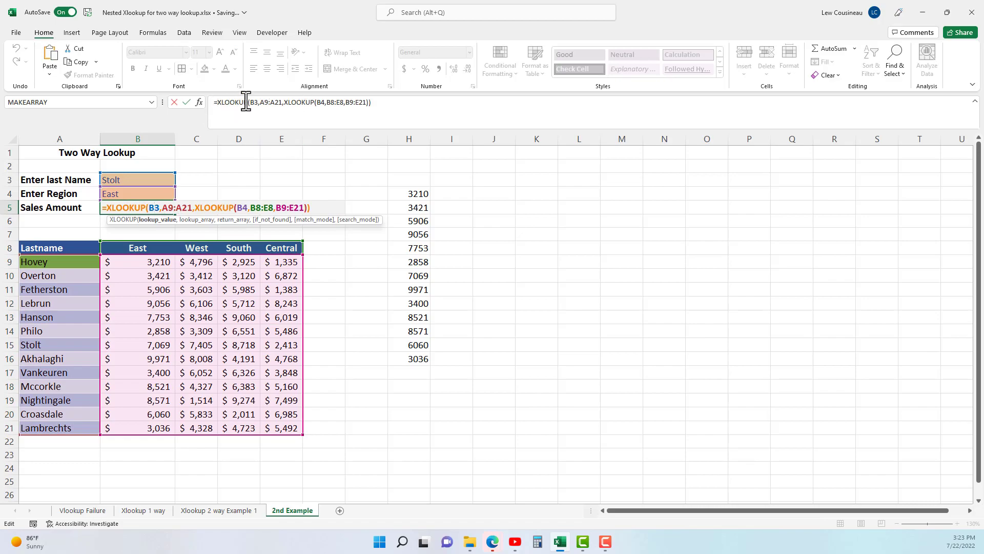